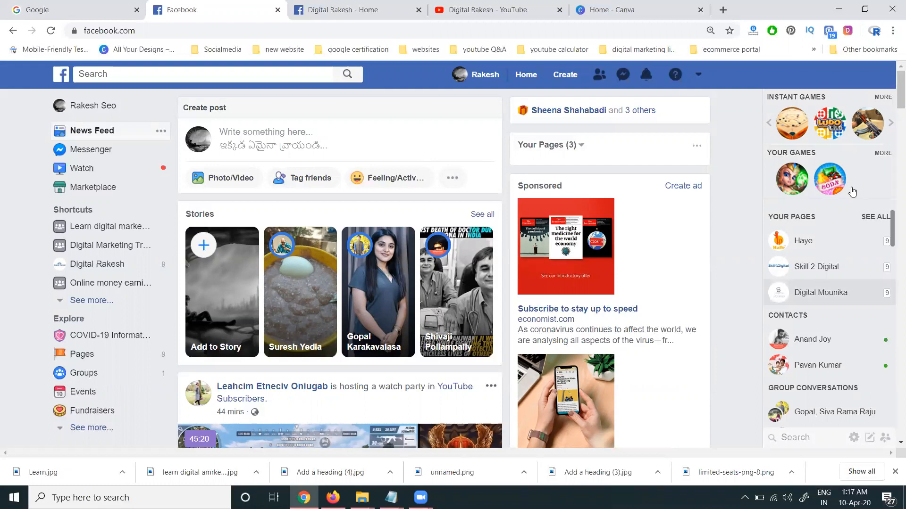
Close the Canva page and load facebook.com/manage in a new browser tab.
click(700, 9)
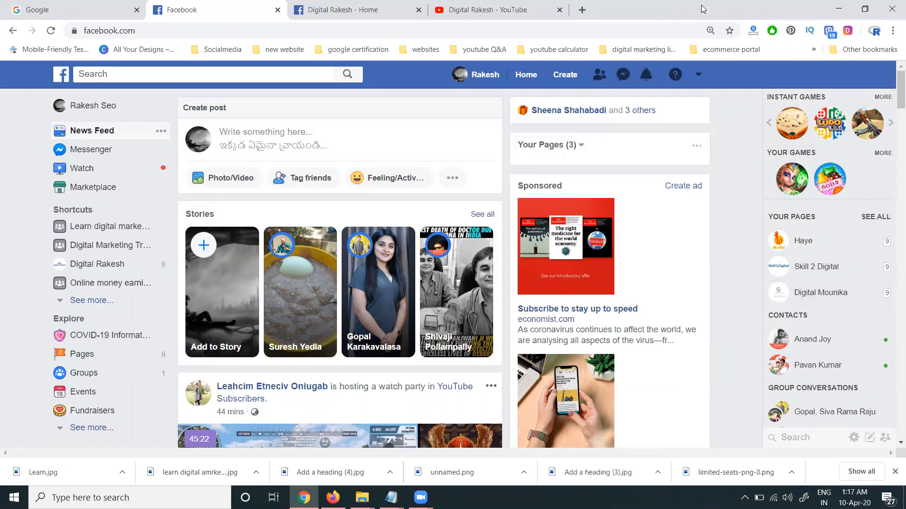
click(589, 13)
text(facebook.com)
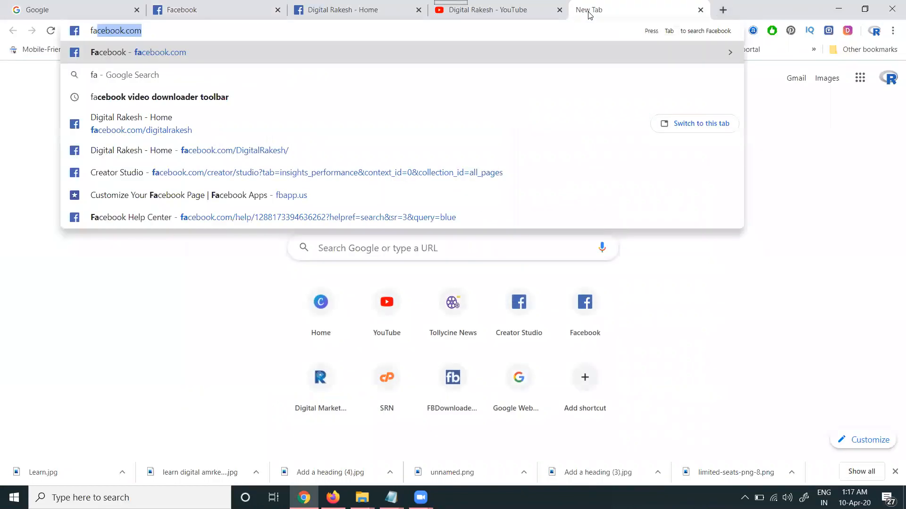
key(Right)
text(/)
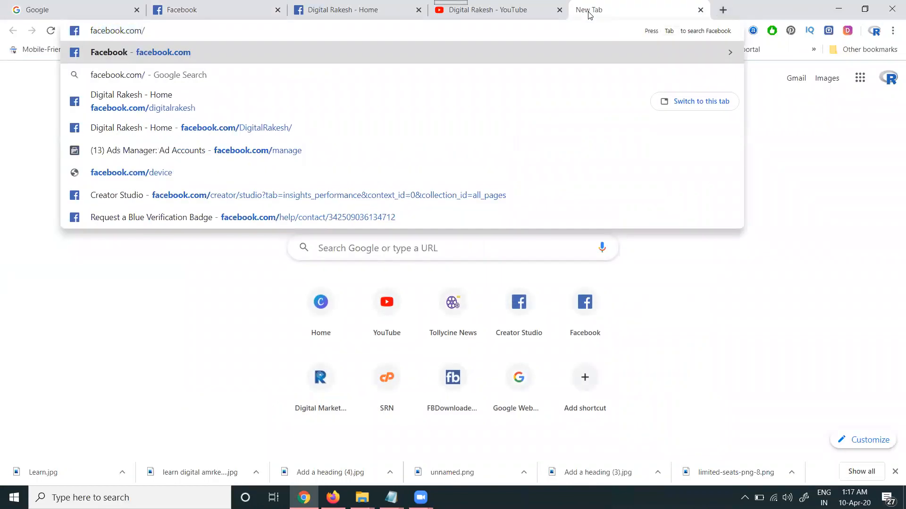
text(manage)
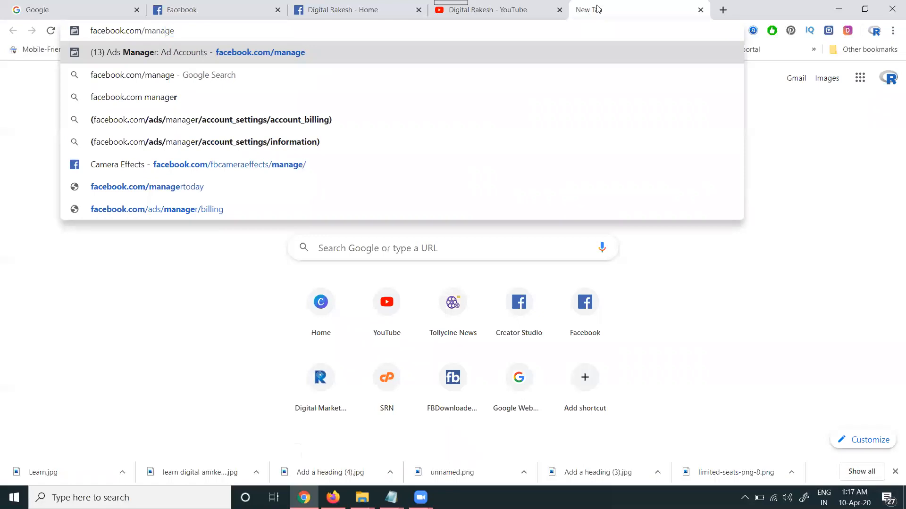
key(Return)
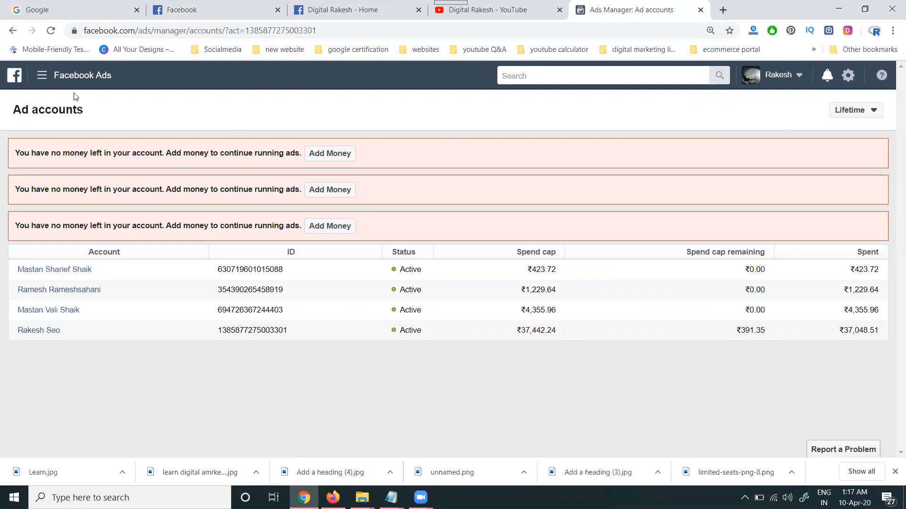
Open Ads Manager's campaign list and start a new campaign to view the available objectives.
click(48, 75)
click(41, 152)
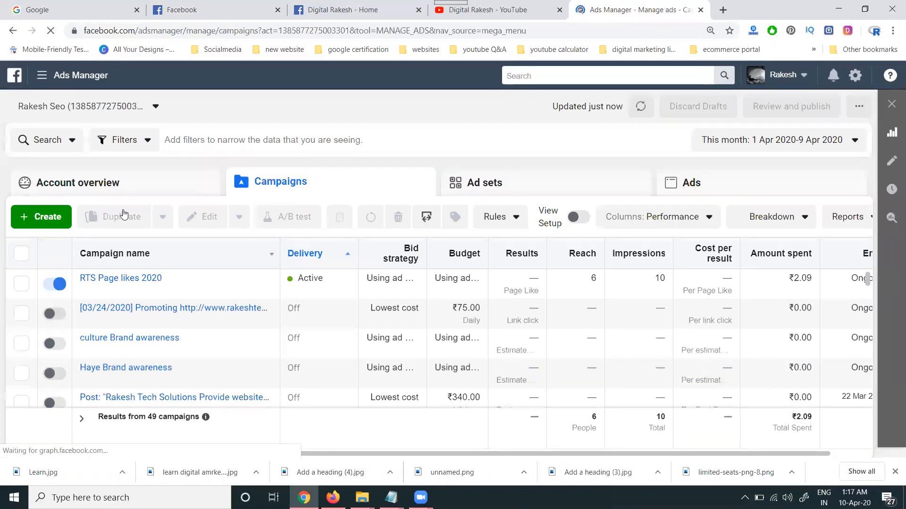
click(52, 224)
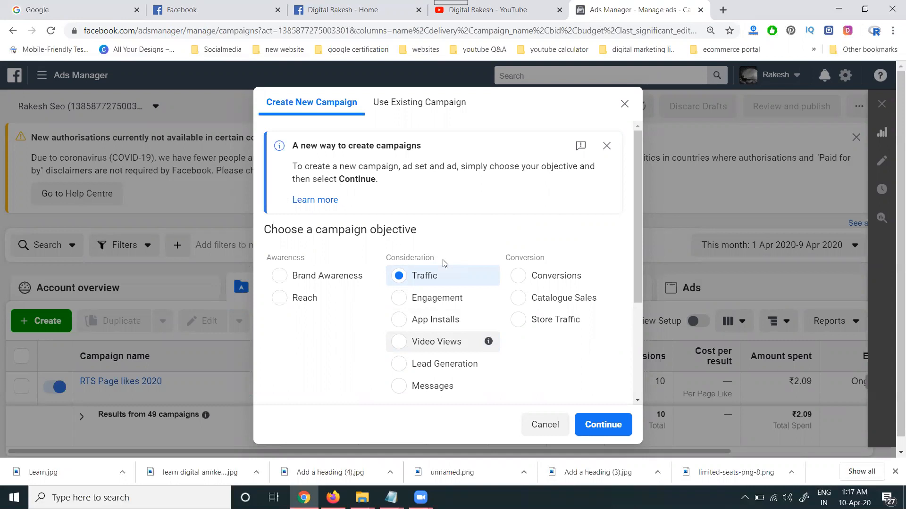
On the Digital Rakesh Facebook page, start a promotion with the goal of getting more video views.
click(321, 11)
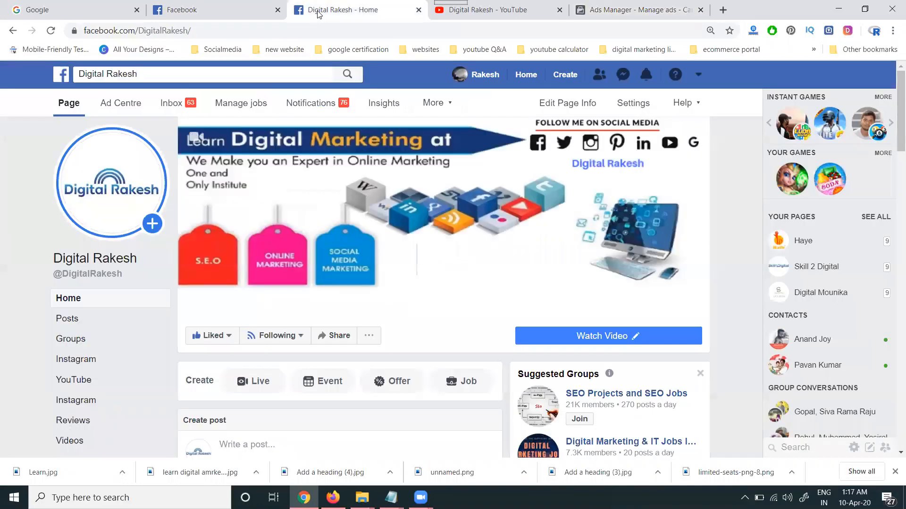
scroll(417, 189, down, 4)
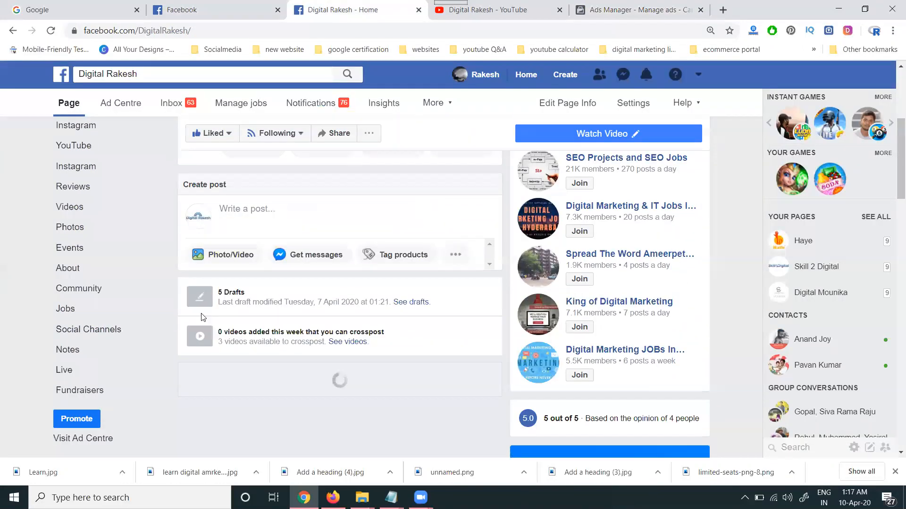
click(88, 423)
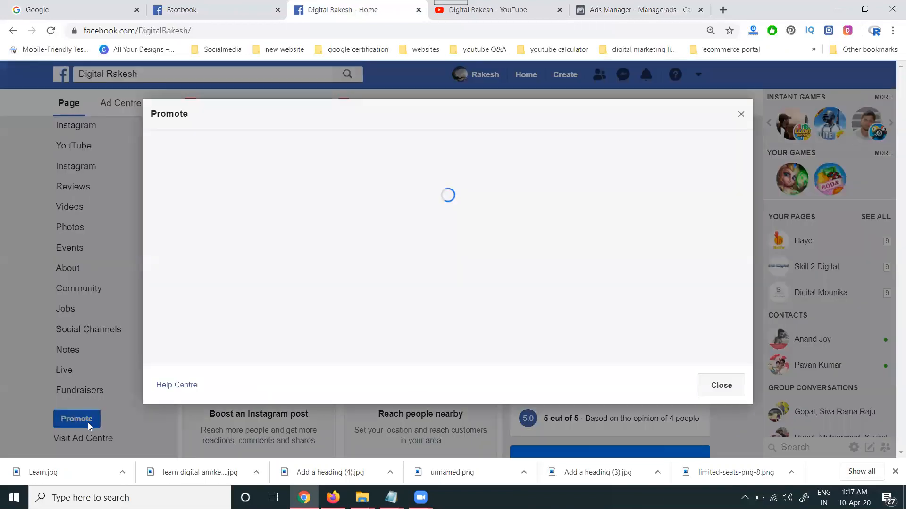
scroll(389, 231, down, 4)
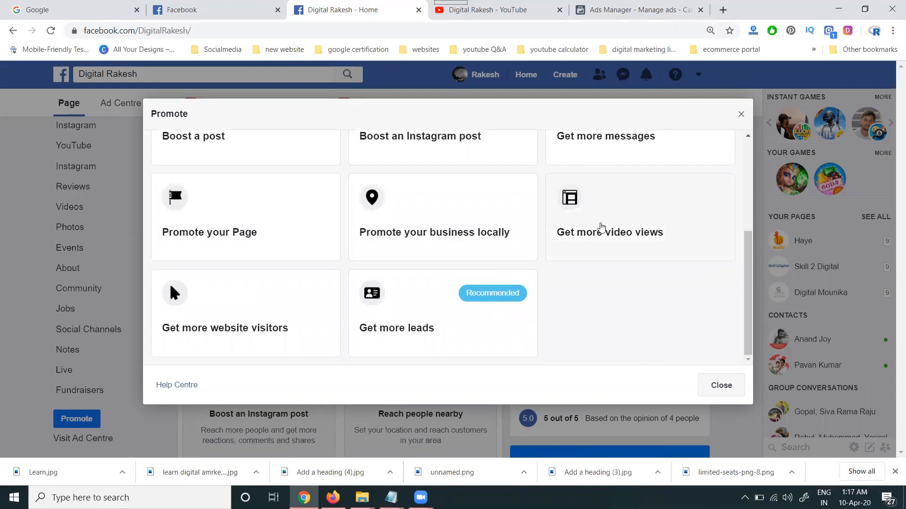
click(601, 228)
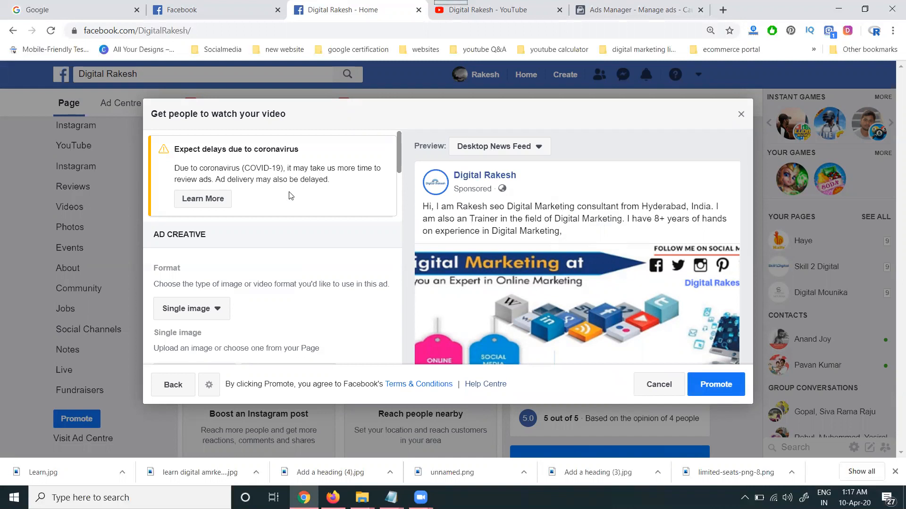
With the Single image format, upload the "Learn digital marketing course" picture to the image assets and close the library without applying it.
scroll(286, 196, down, 3)
click(195, 197)
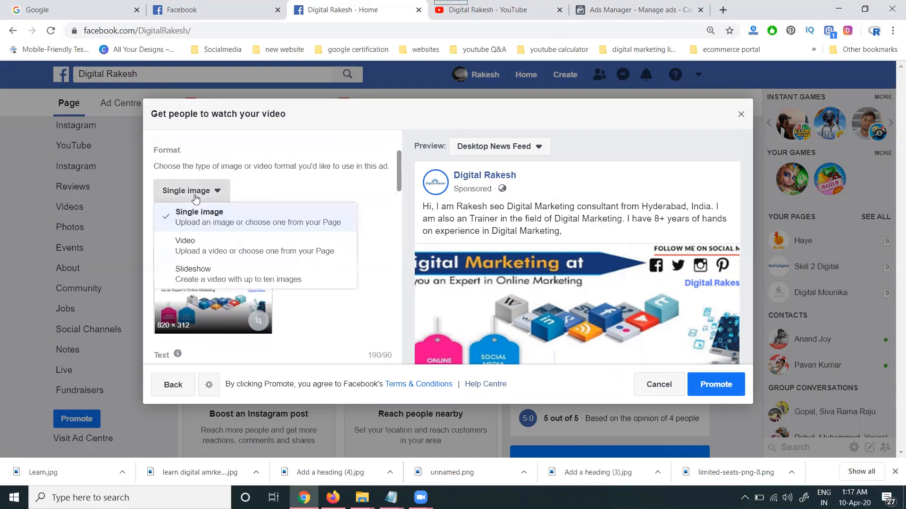
click(203, 224)
click(207, 258)
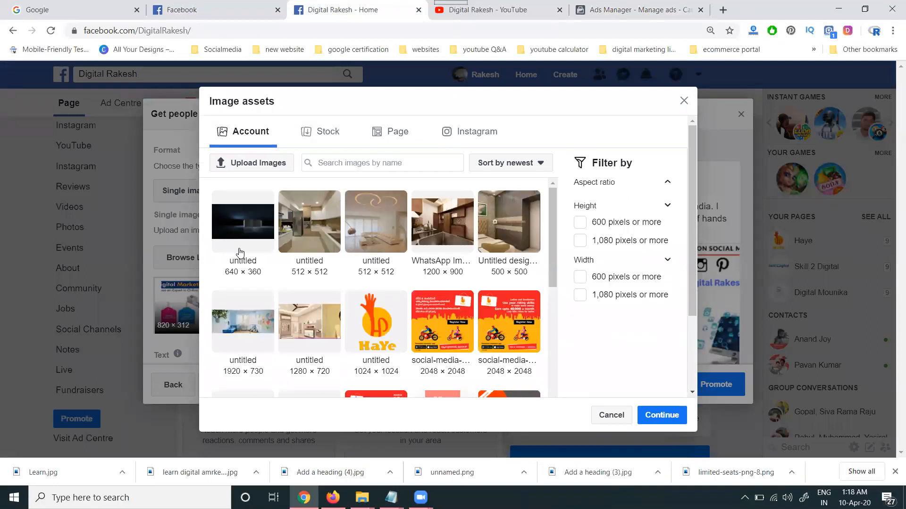
click(258, 163)
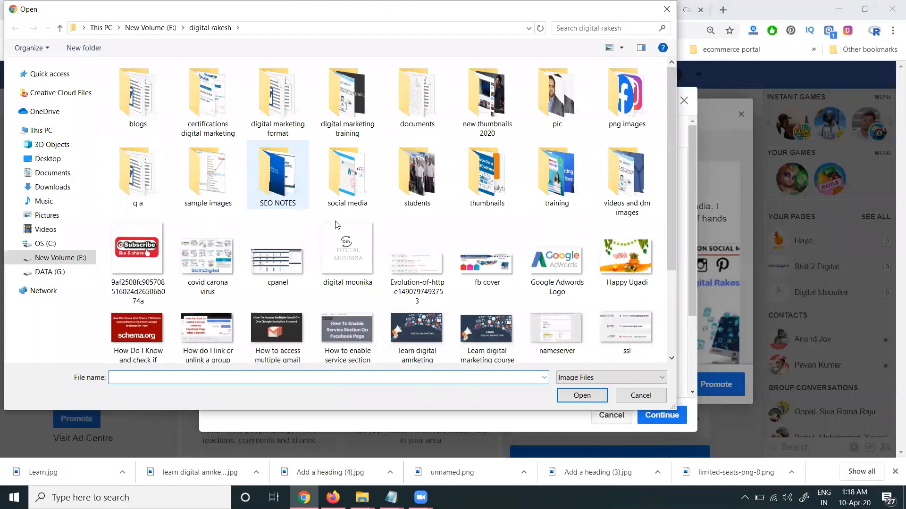
scroll(358, 233, down, 2)
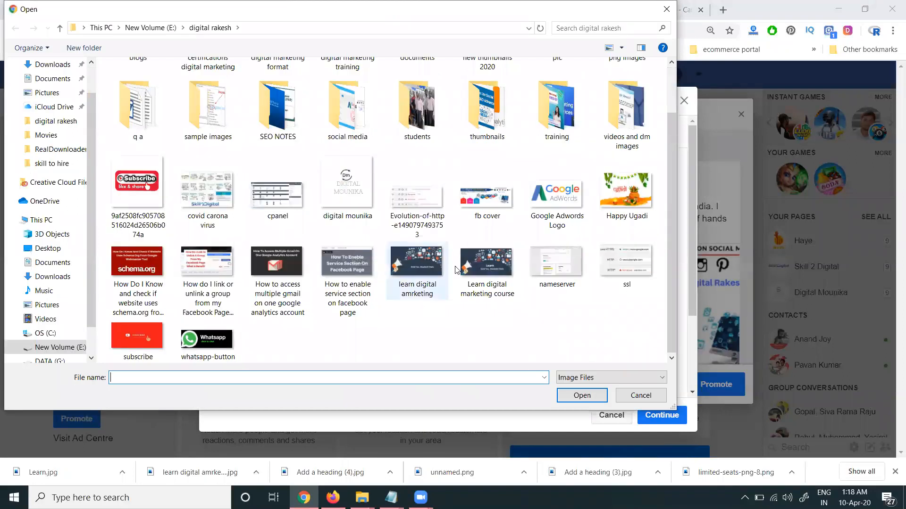
click(491, 269)
double_click(491, 269)
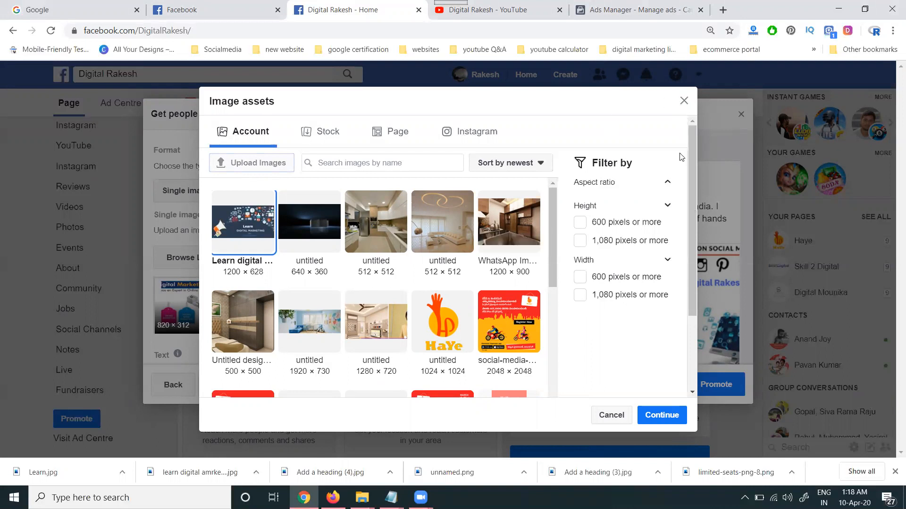
click(683, 102)
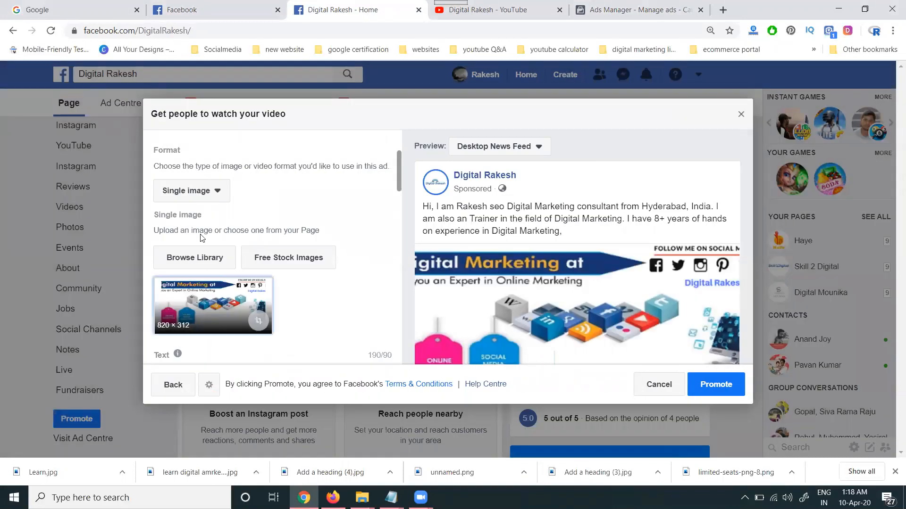
Change the ad format to Video and choose digital rakesh.mp4 from the account's video assets.
click(191, 193)
click(189, 244)
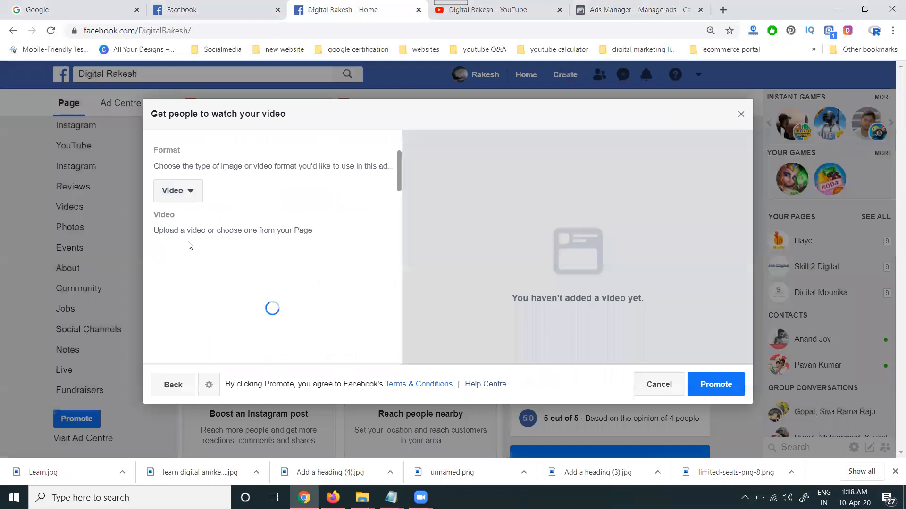
click(197, 314)
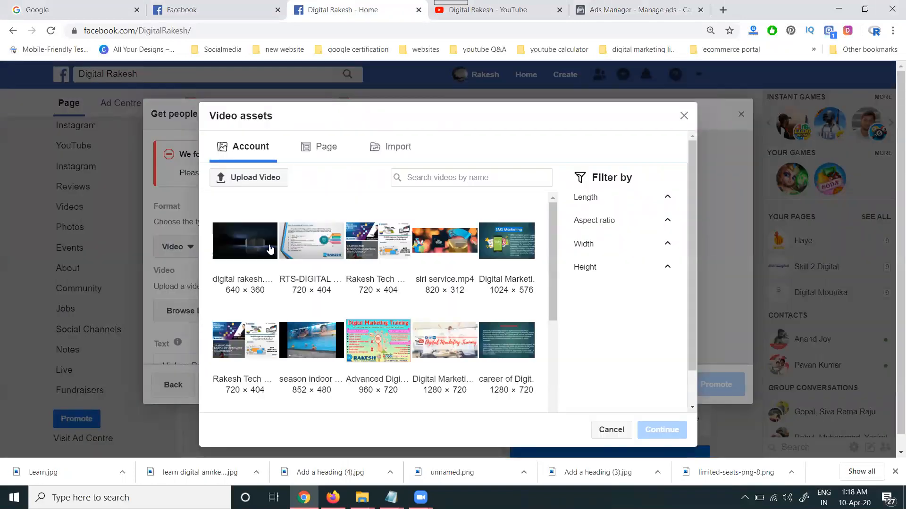
click(268, 245)
click(669, 416)
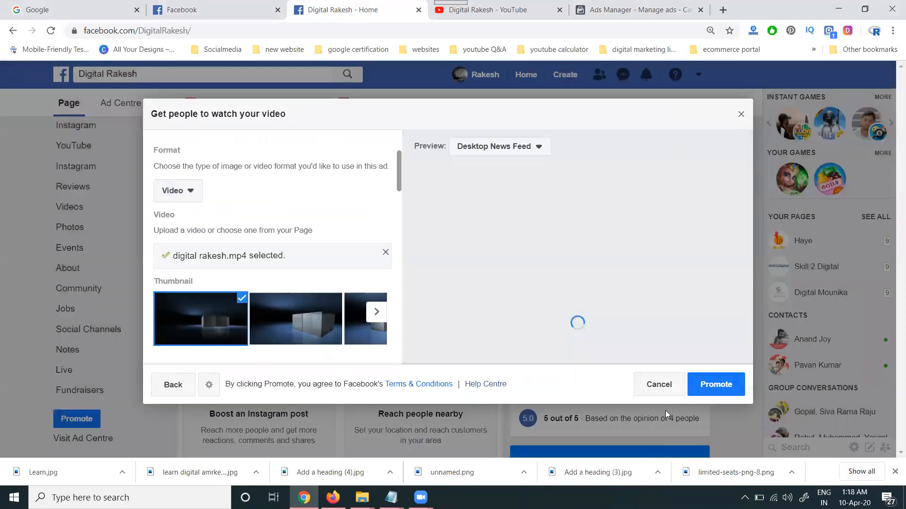
Set the video thumbnail to the frame showing the Digital Rakesh logo above "Subscribe Our Channel".
scroll(349, 254, down, 3)
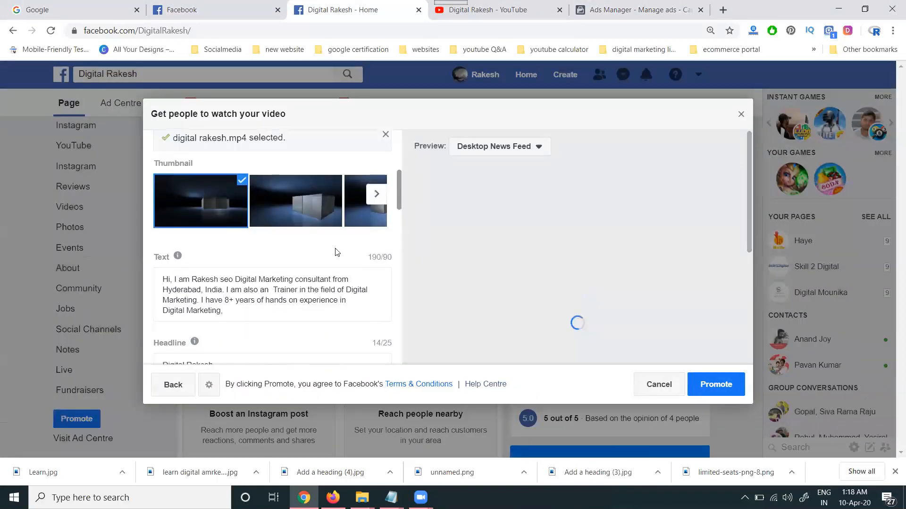
click(376, 194)
click(376, 194)
click(375, 201)
click(375, 202)
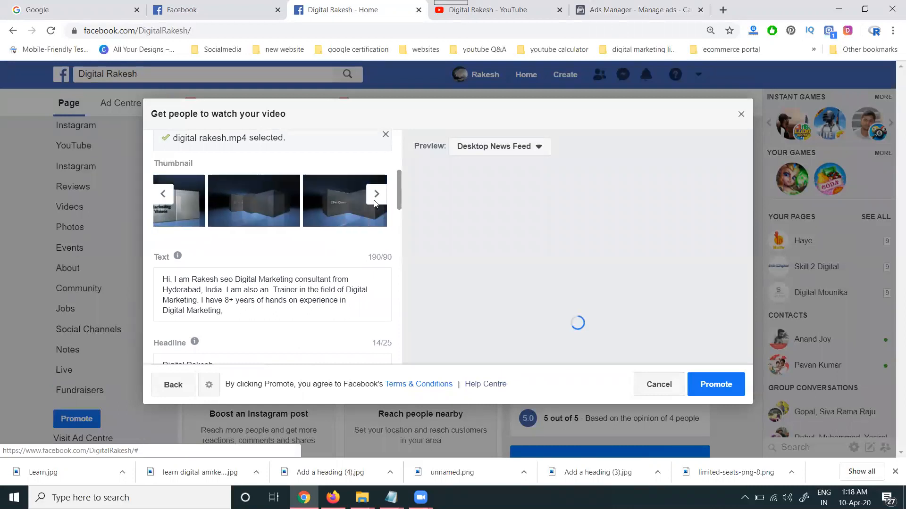
click(375, 202)
click(375, 202)
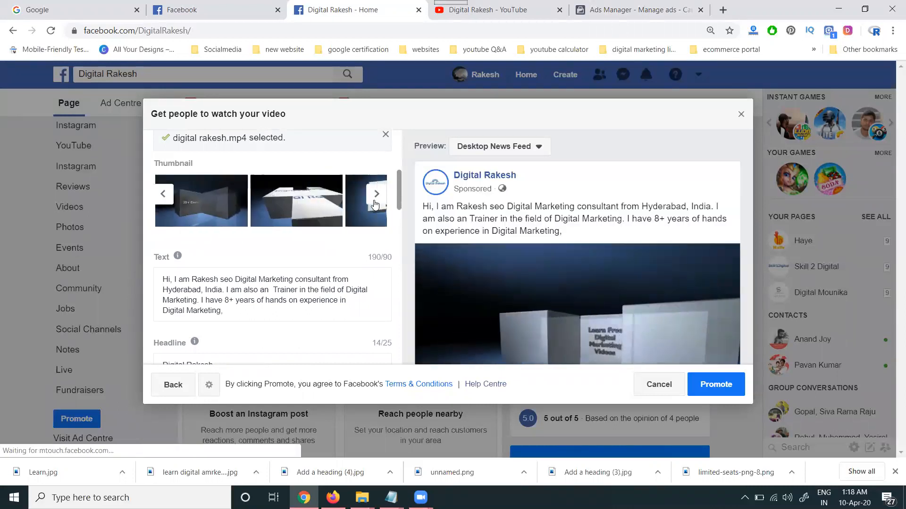
click(375, 202)
click(376, 194)
click(376, 194)
click(376, 194)
click(376, 193)
click(323, 226)
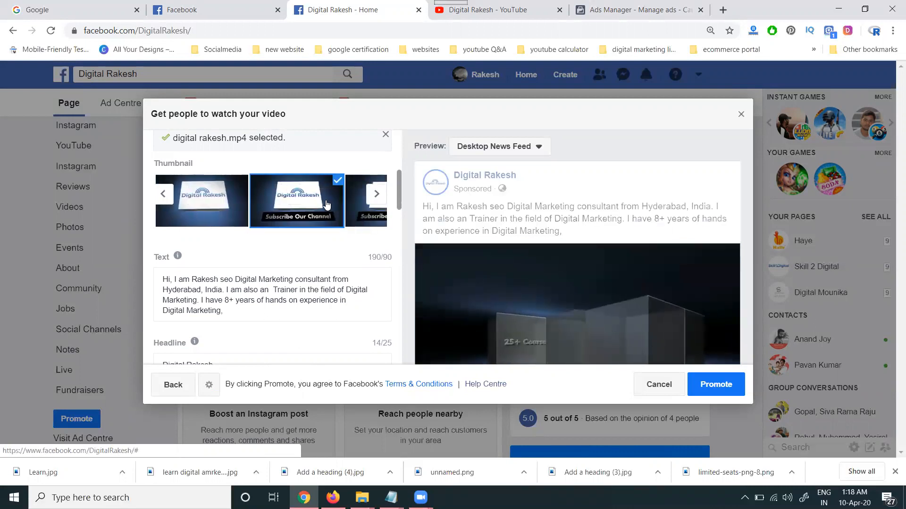
Review the ad's text and headline, and copy "Learn Free Digital Marketing Training Couse Videos" from the smo content 2 file in Notepad.
scroll(322, 245, down, 2)
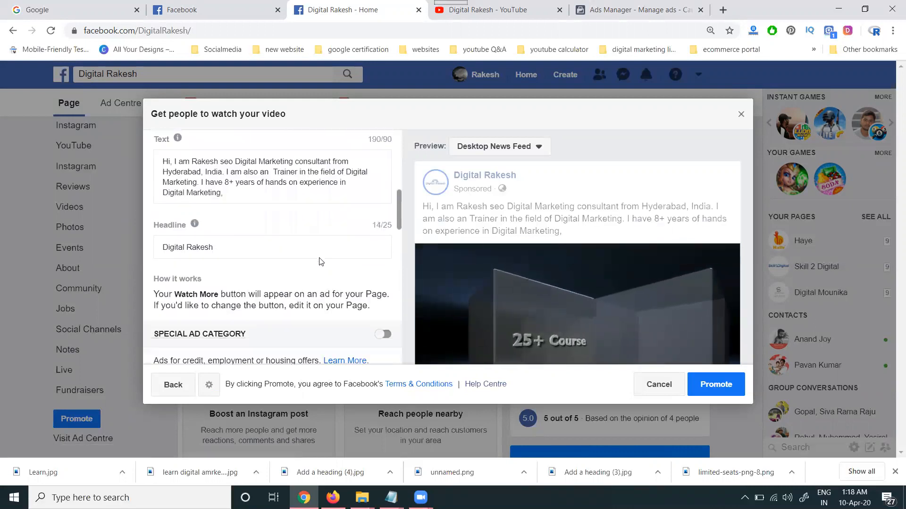
scroll(321, 260, up, 4)
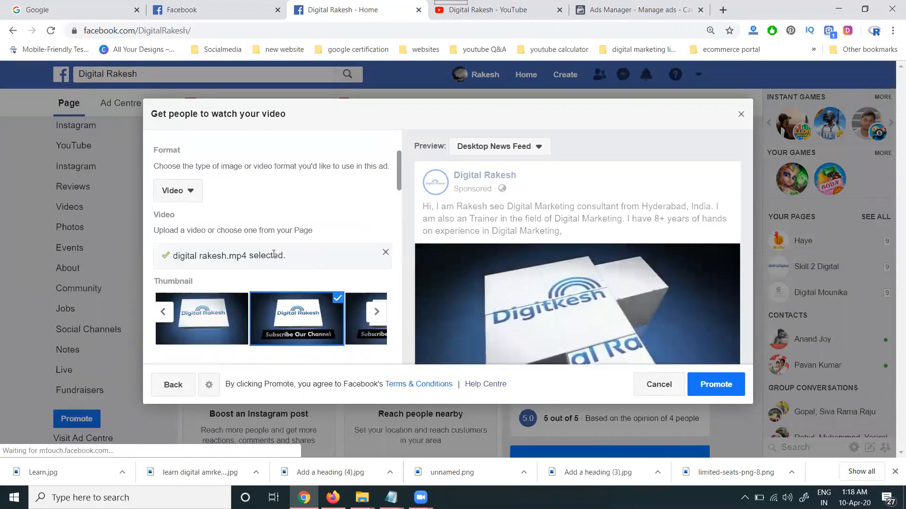
scroll(274, 252, down, 1)
scroll(274, 253, down, 4)
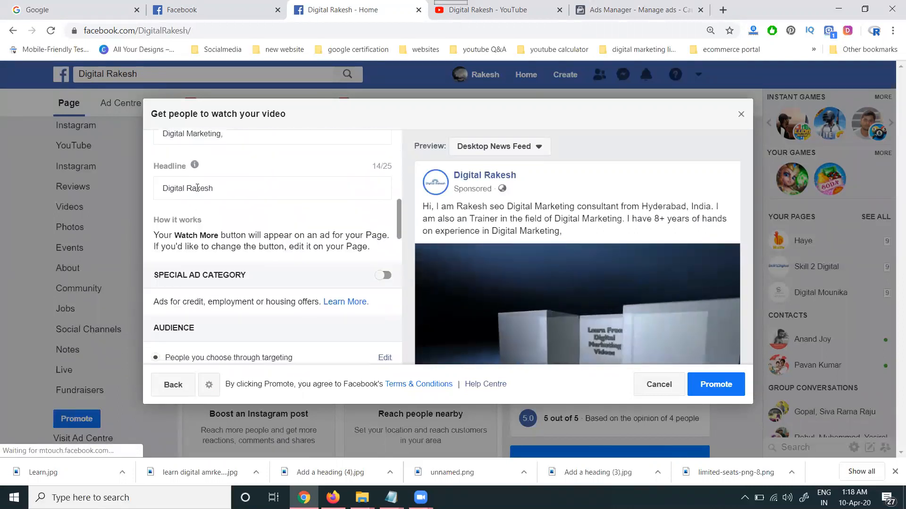
scroll(220, 265, up, 1)
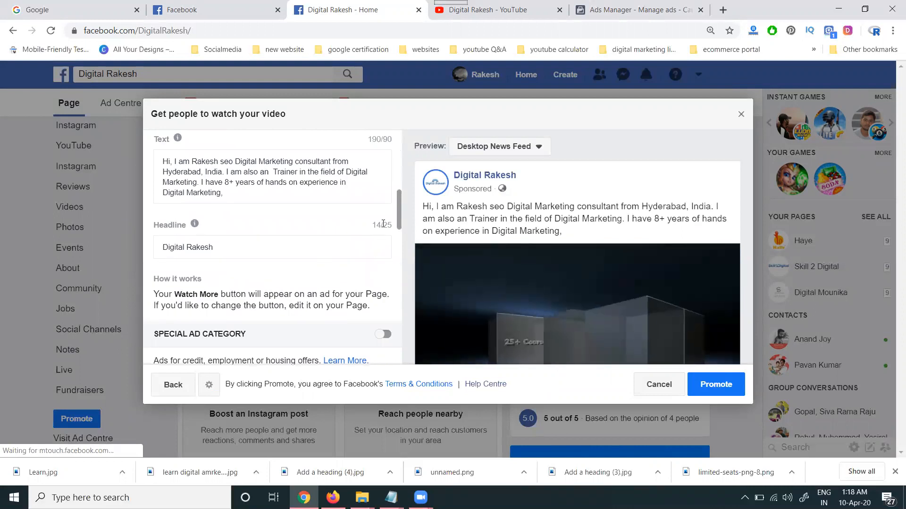
scroll(343, 226, up, 1)
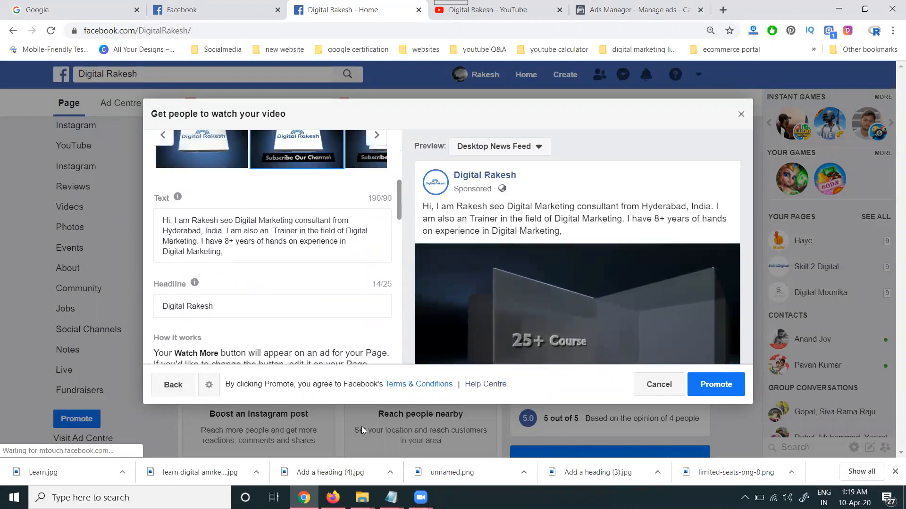
click(391, 498)
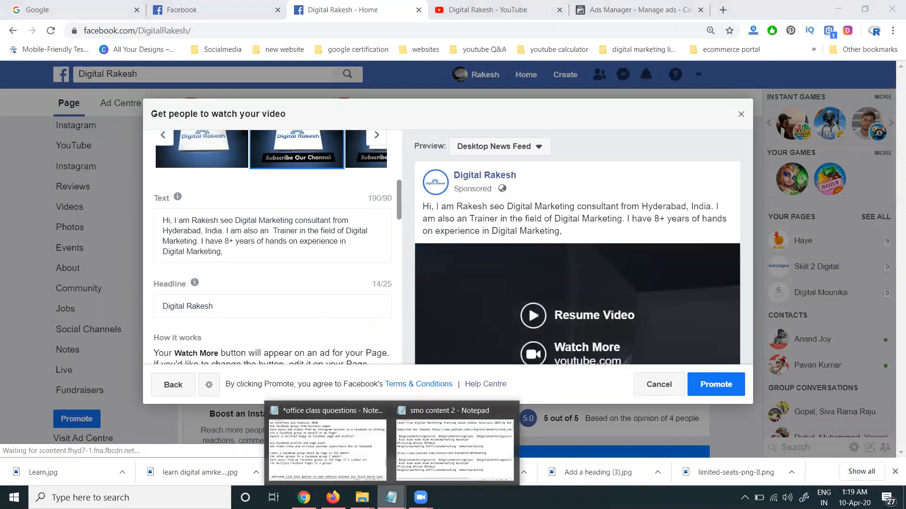
click(423, 468)
drag(7, 51, 624, 38)
key(ctrl+c)
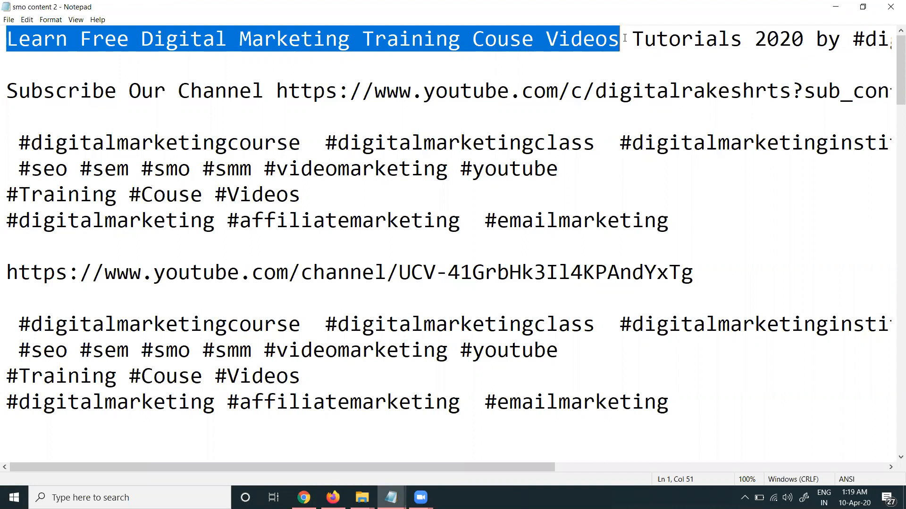
click(835, 6)
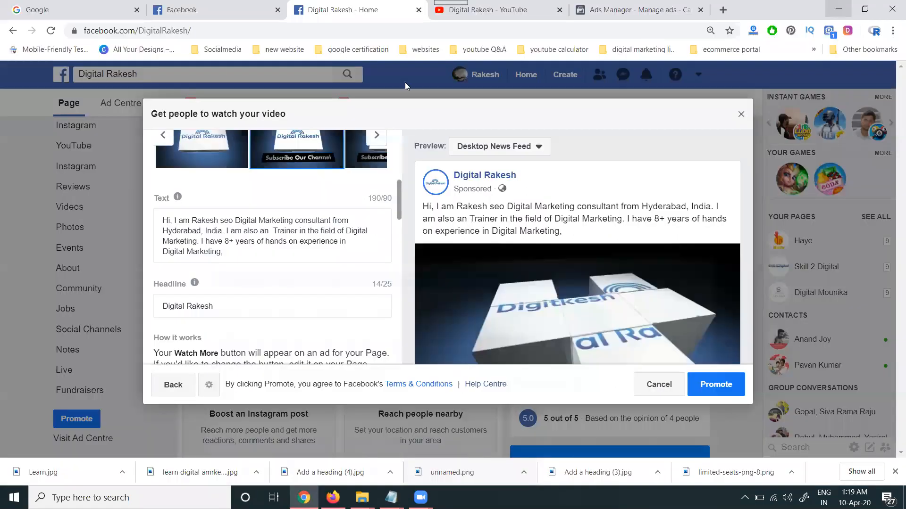
Replace the entire ad text with the copied phrase "Learn Free Digital Marketing Training Couse Videos".
click(222, 227)
key(ctrl+a)
key(ctrl+v)
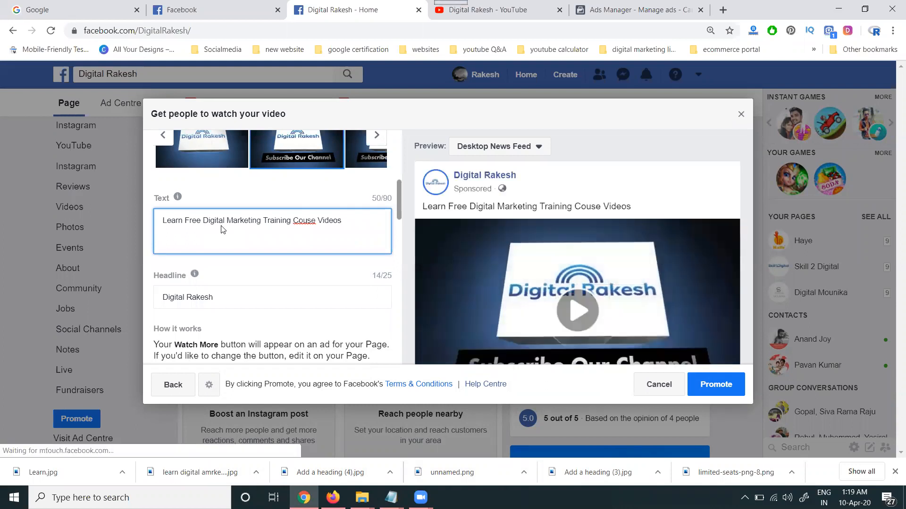
Correct the misspelled "Couse" to "Course" in the ad text and in the first line of the smo content 2 file in Notepad.
right_click(307, 219)
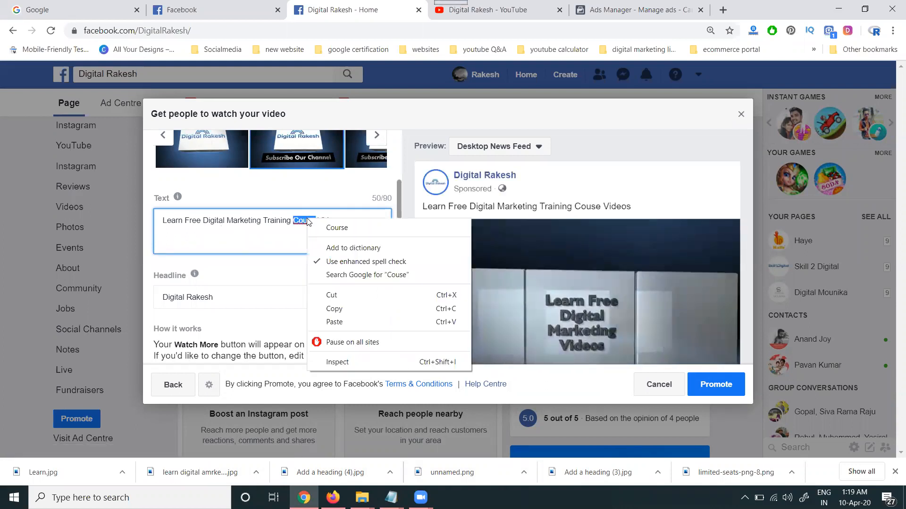
click(331, 228)
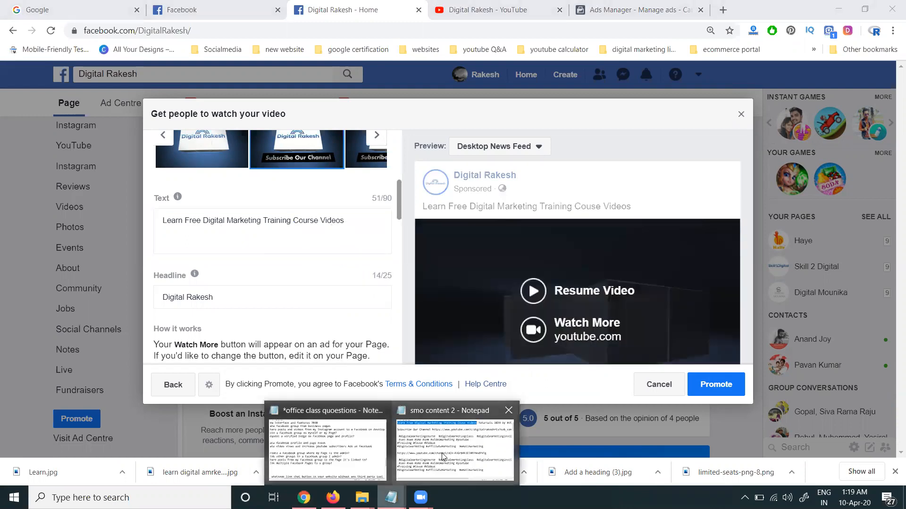
click(460, 446)
click(513, 41)
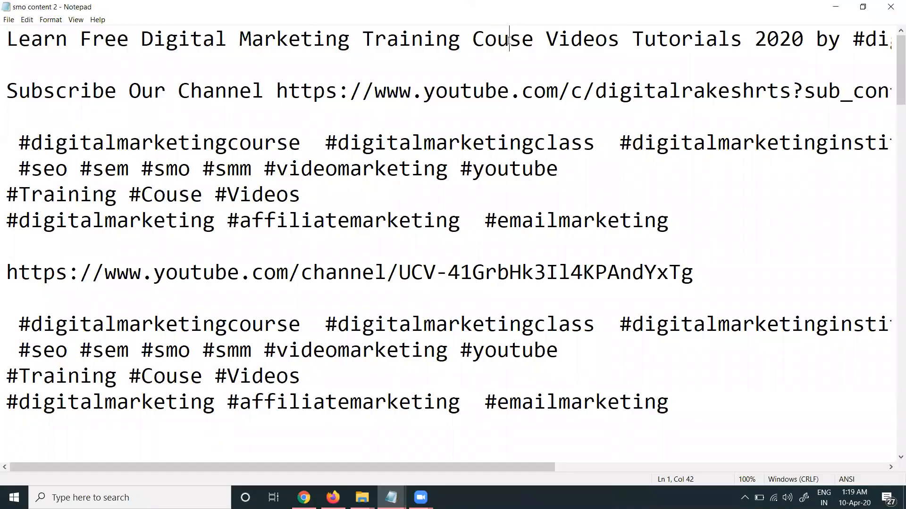
text(r)
key(alt+Tab)
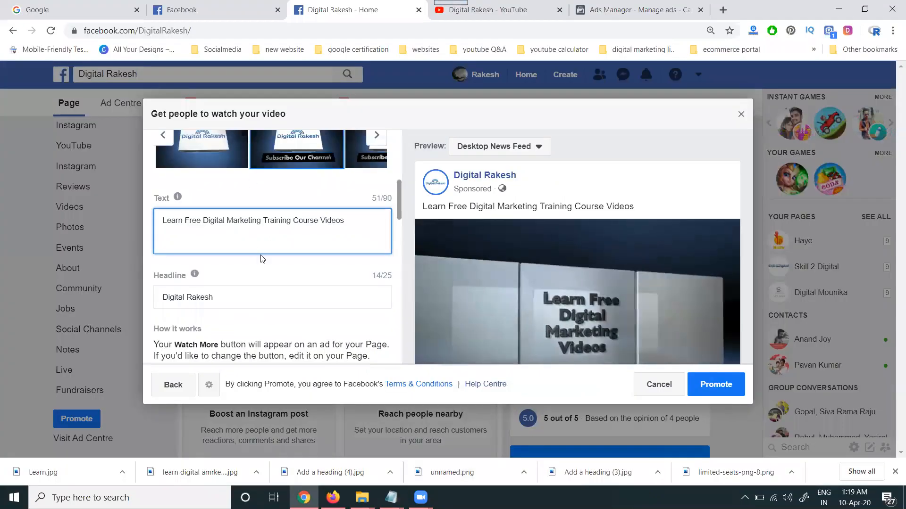
Open the targeted audience of the promotion for editing and set its maximum age to 45.
scroll(263, 255, down, 3)
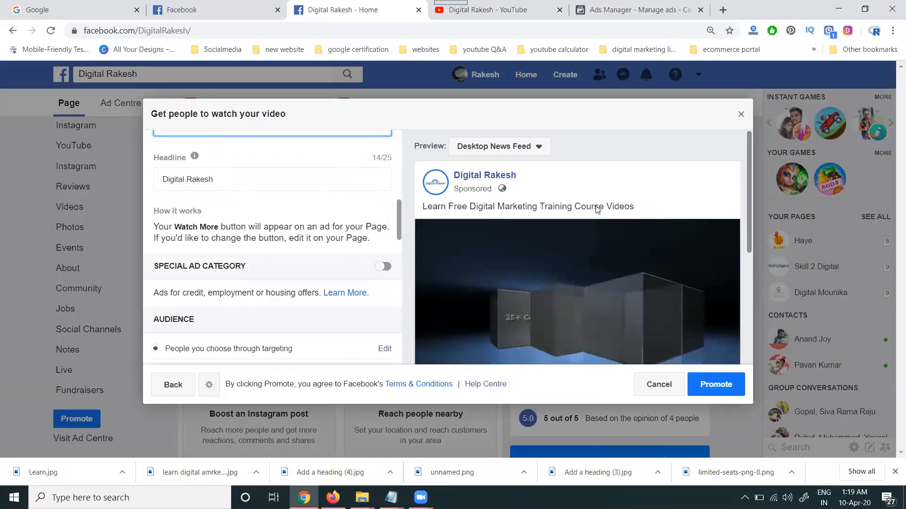
scroll(300, 189, up, 1)
scroll(300, 189, down, 5)
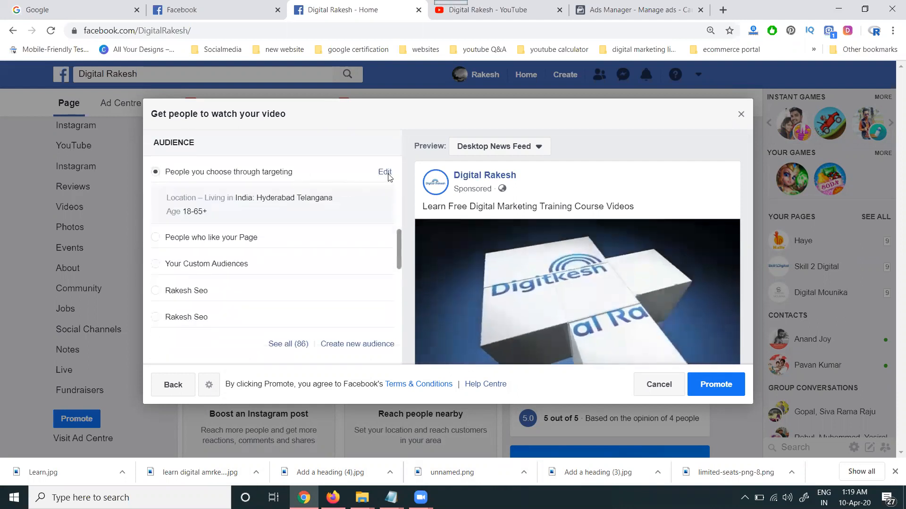
click(384, 172)
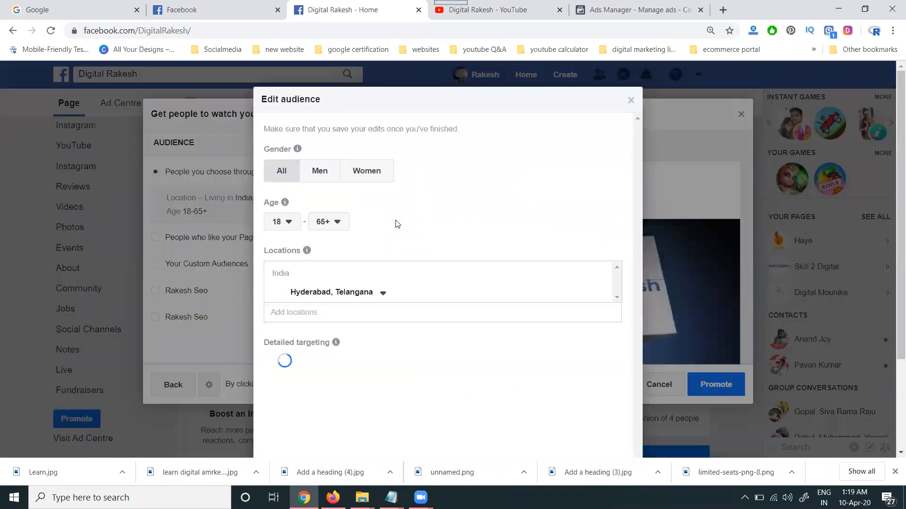
click(332, 222)
scroll(325, 313, up, 5)
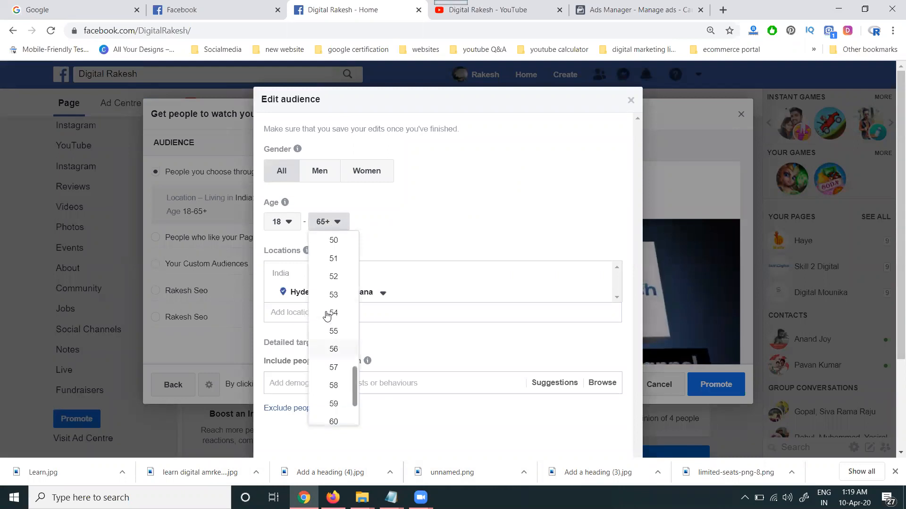
scroll(326, 315, up, 1)
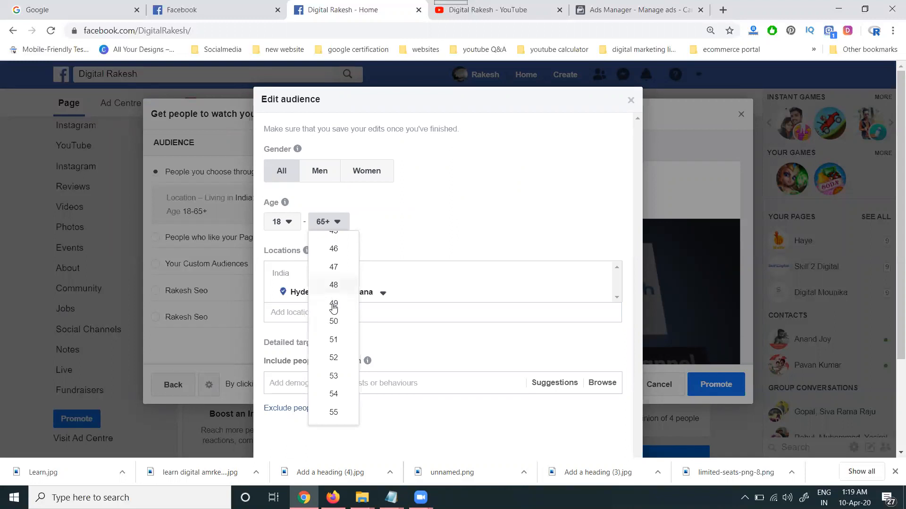
click(335, 237)
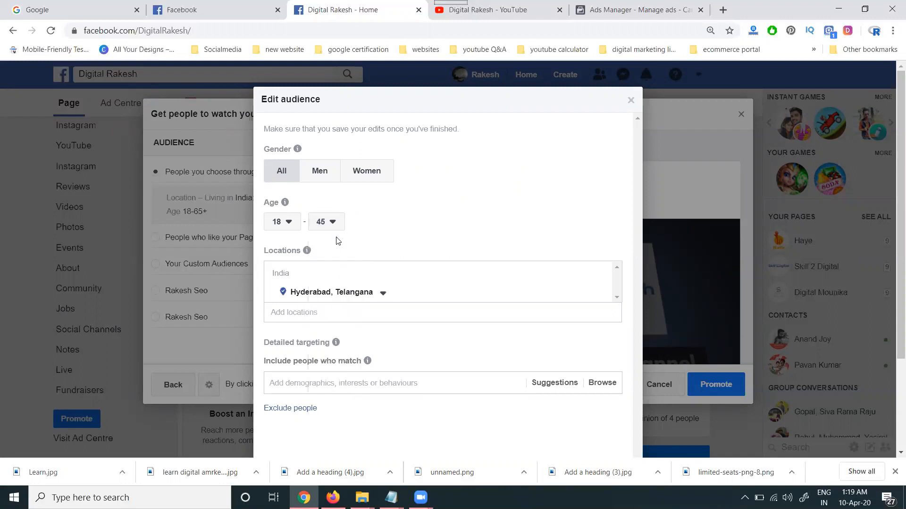
Try to replace Hyderabad, Telangana with the whole country of India in the audience locations.
click(362, 316)
text(india)
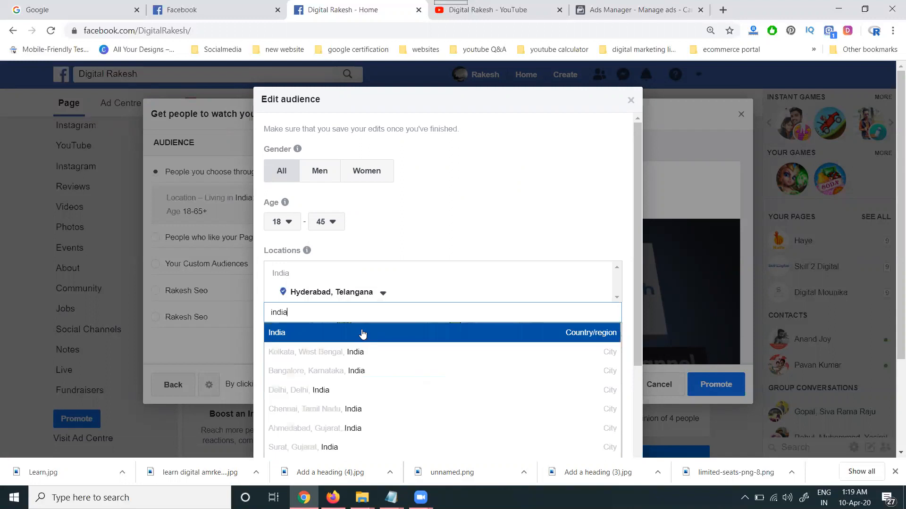
click(338, 333)
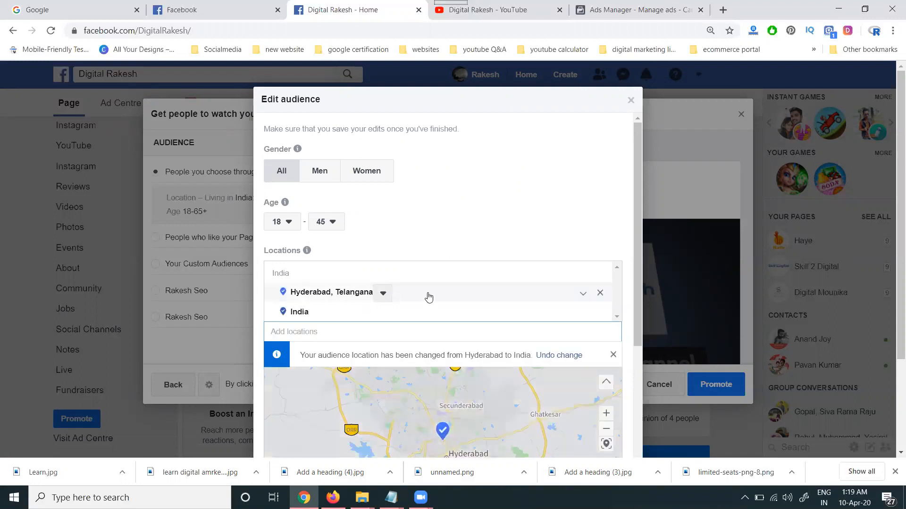
click(600, 294)
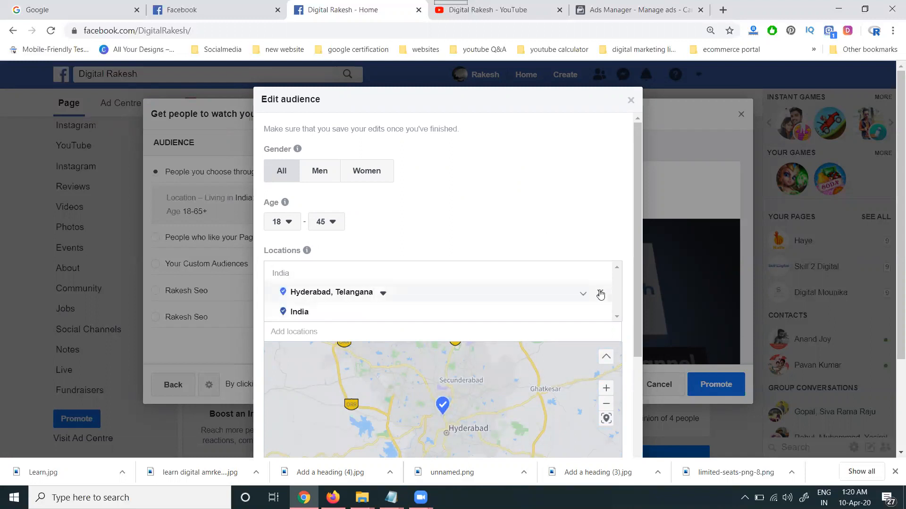
Add the Digital marketing interest to the audience's detailed targeting and save the audience.
scroll(588, 245, down, 3)
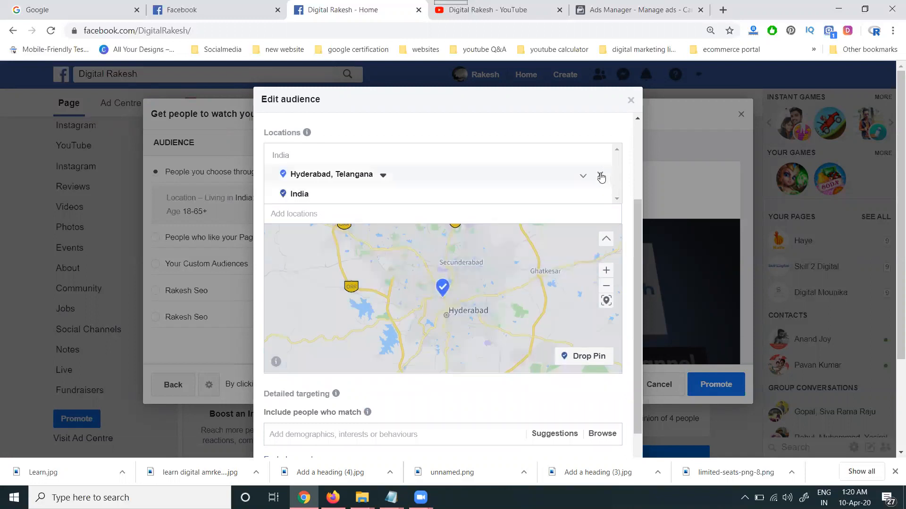
scroll(437, 203, down, 3)
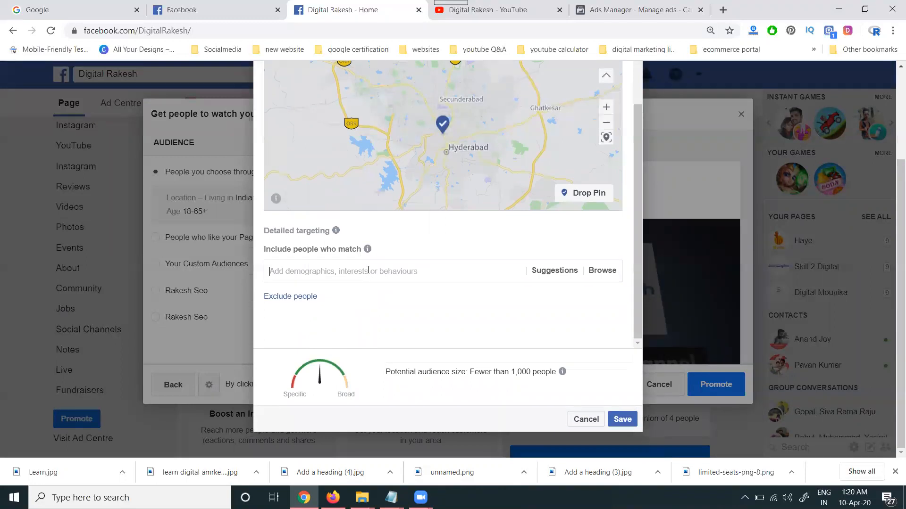
text(digital marketing)
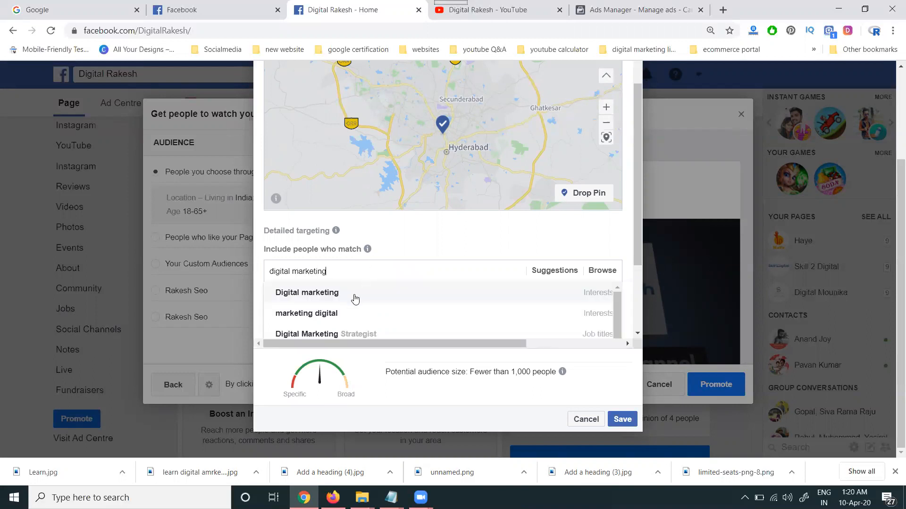
click(416, 294)
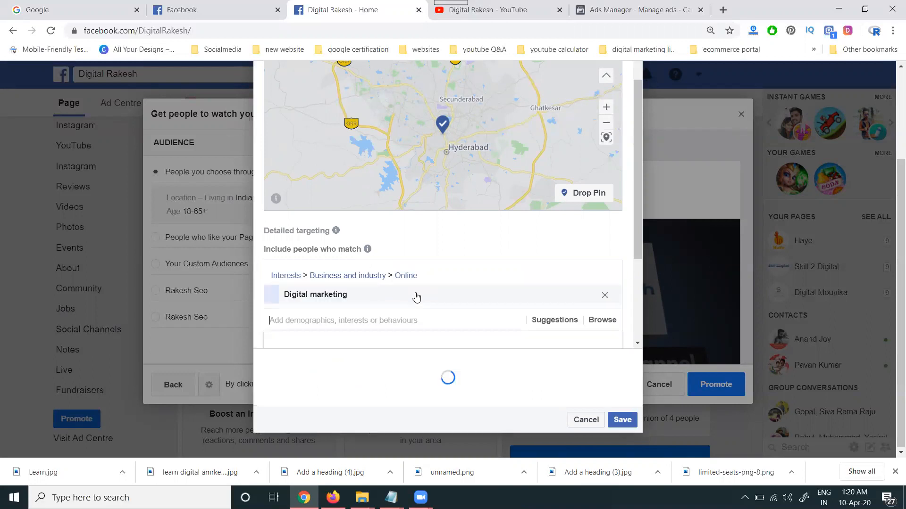
click(623, 420)
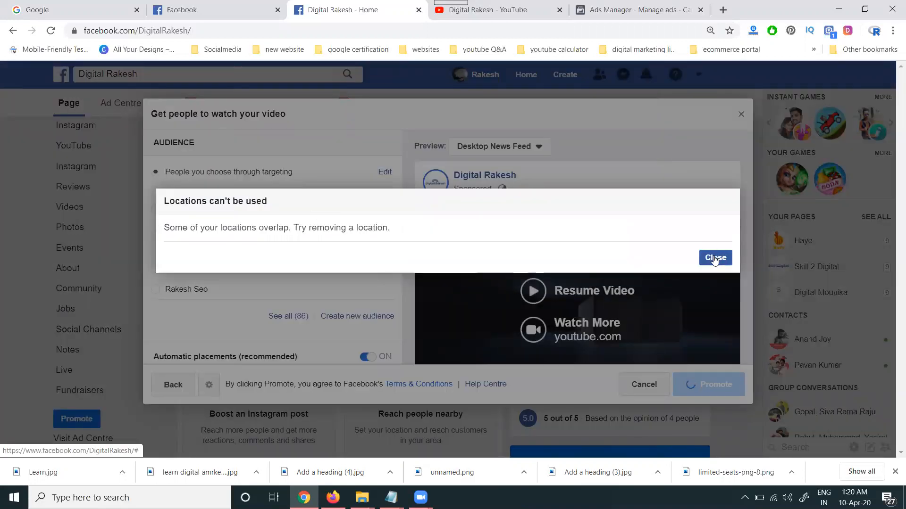
click(716, 259)
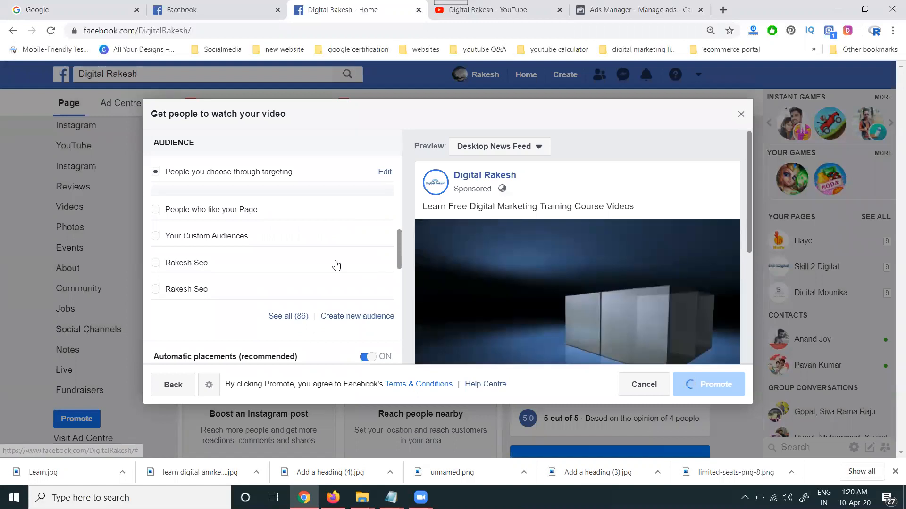
Remove India from the audience locations, leaving only Hyderabad, Telangana, and save the audience.
click(384, 173)
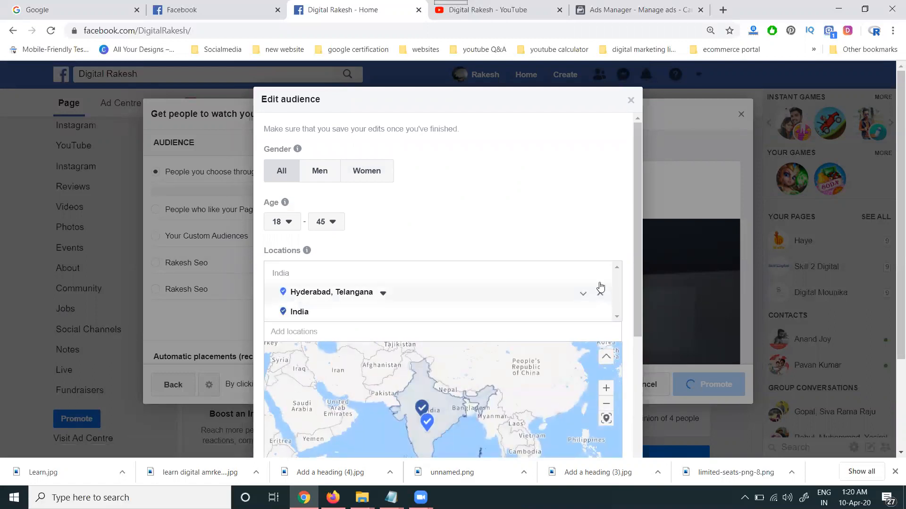
click(600, 312)
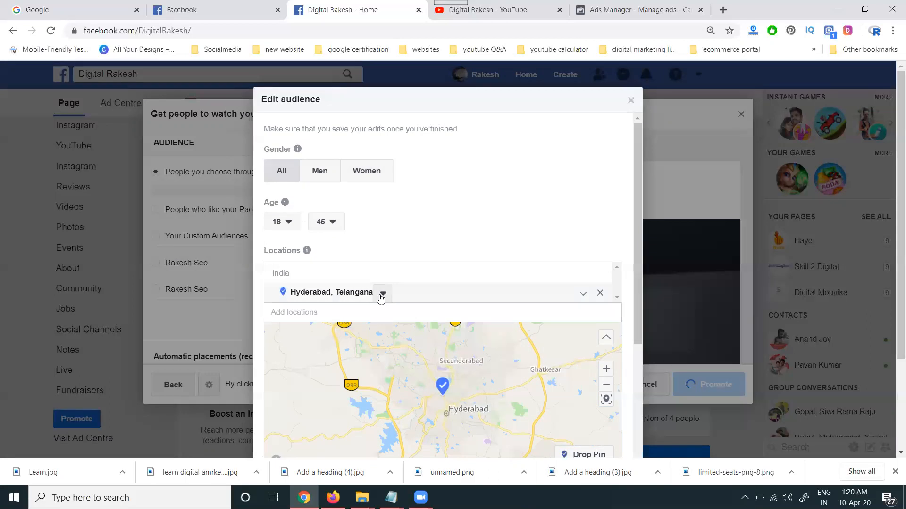
scroll(583, 236, down, 4)
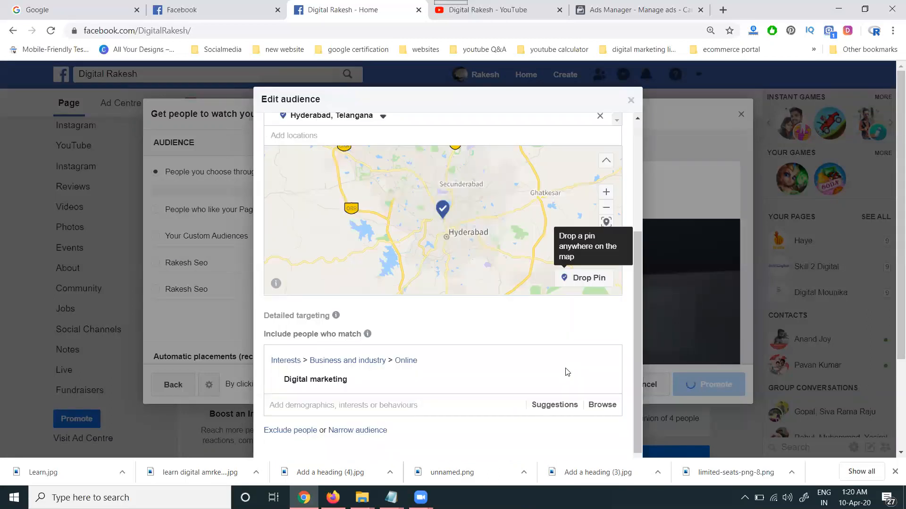
scroll(599, 425, down, 2)
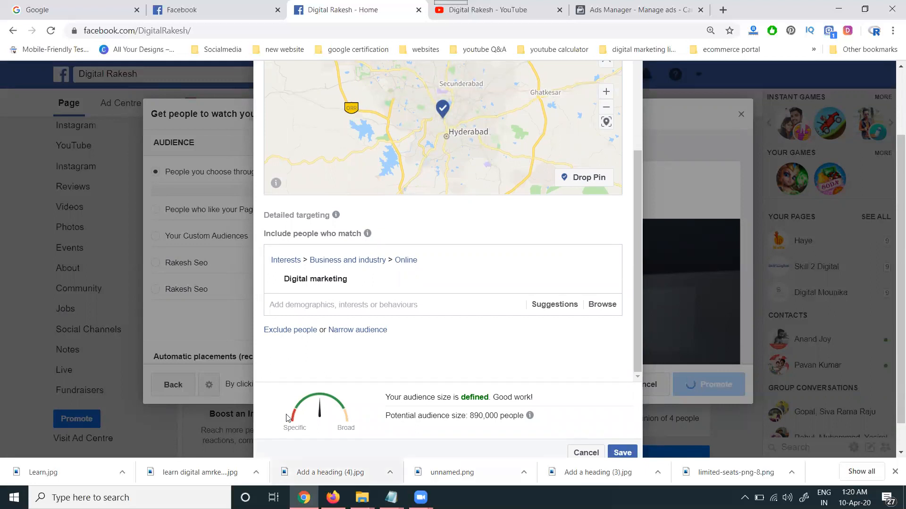
scroll(322, 378, down, 1)
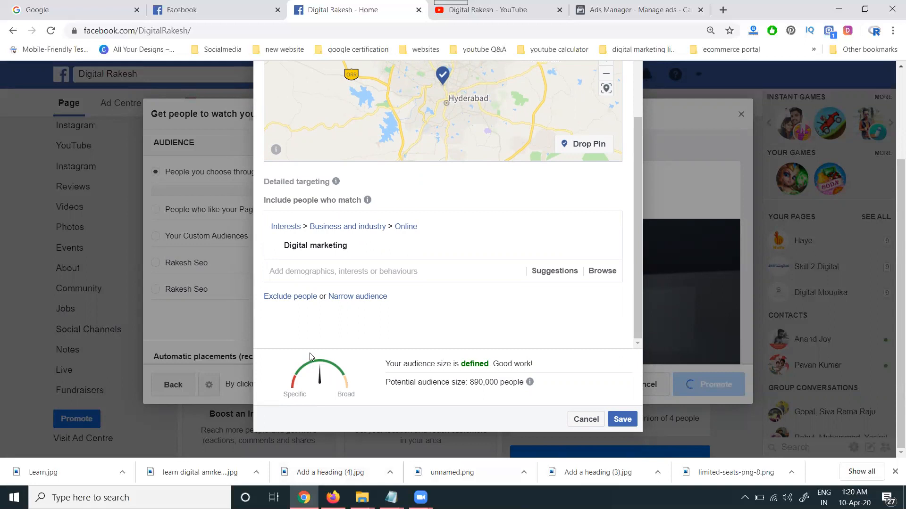
click(621, 420)
Set the ad to run continuously instead of ending on a chosen date, and check the payment summary.
scroll(246, 255, down, 3)
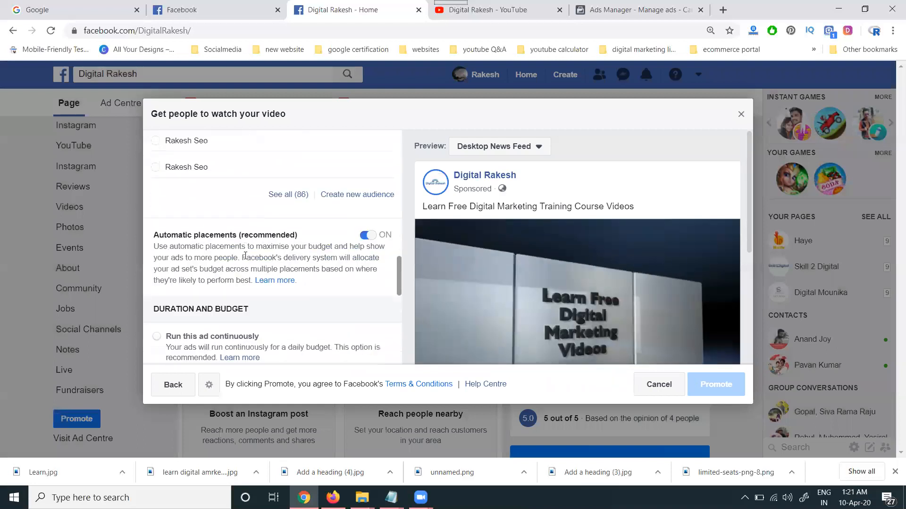
scroll(245, 255, down, 3)
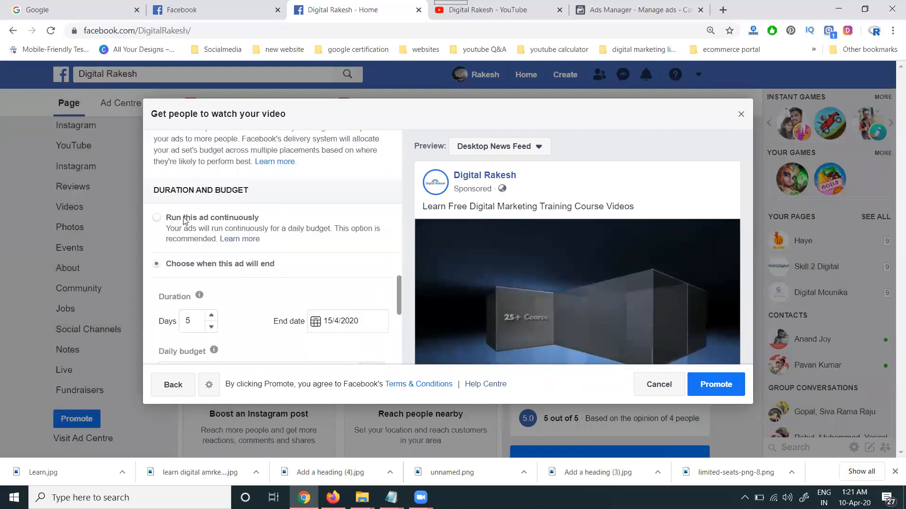
click(157, 218)
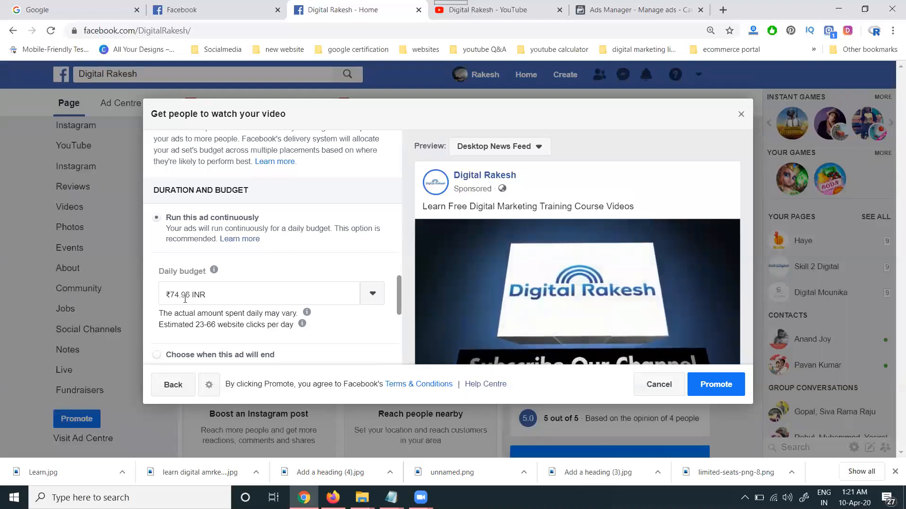
scroll(185, 299, down, 5)
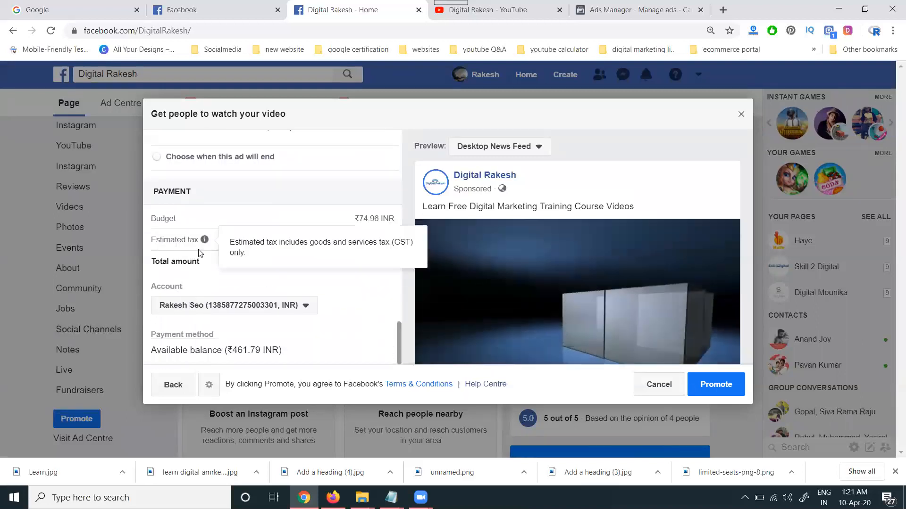
Preview the video ad in the Mobile News Feed, Instagram and Instagram stories placements.
scroll(207, 286, up, 10)
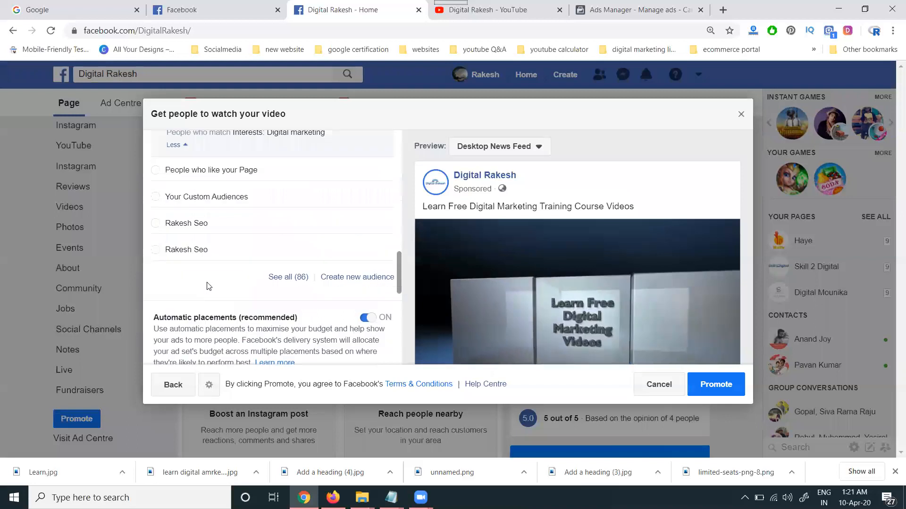
scroll(206, 286, up, 10)
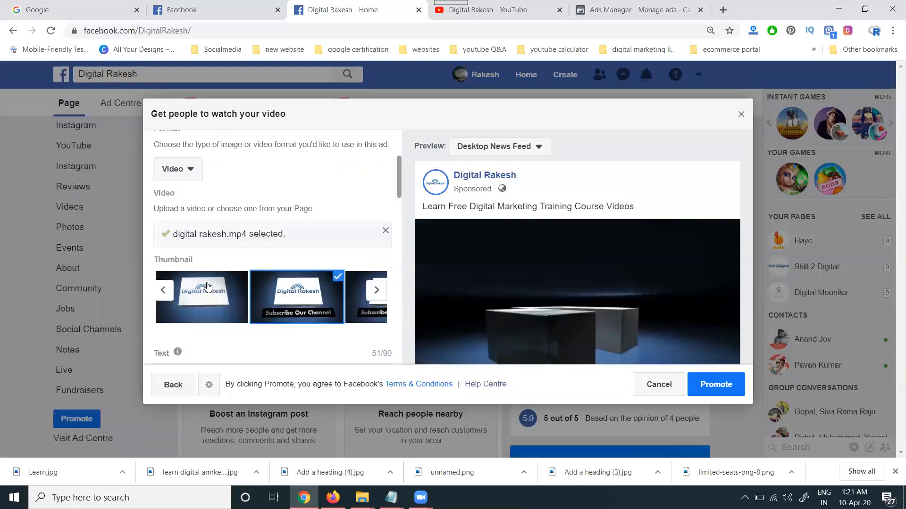
scroll(208, 286, up, 3)
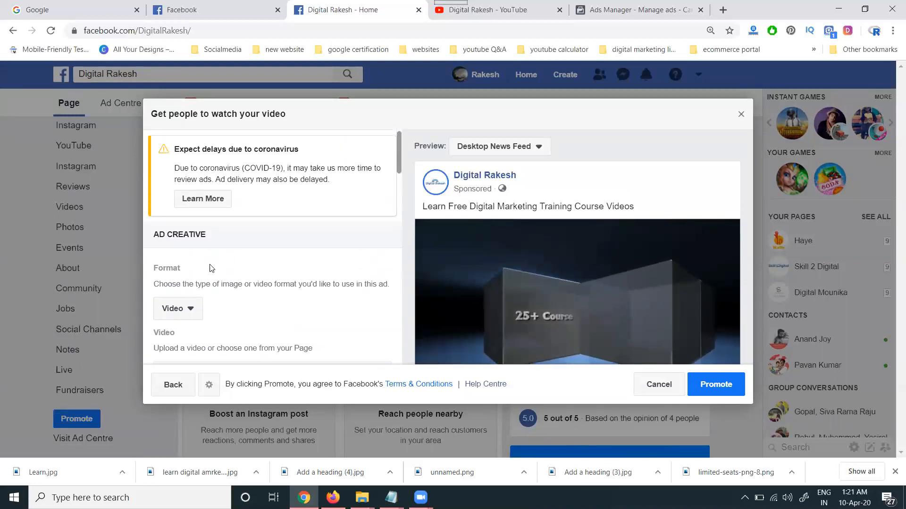
scroll(312, 274, down, 3)
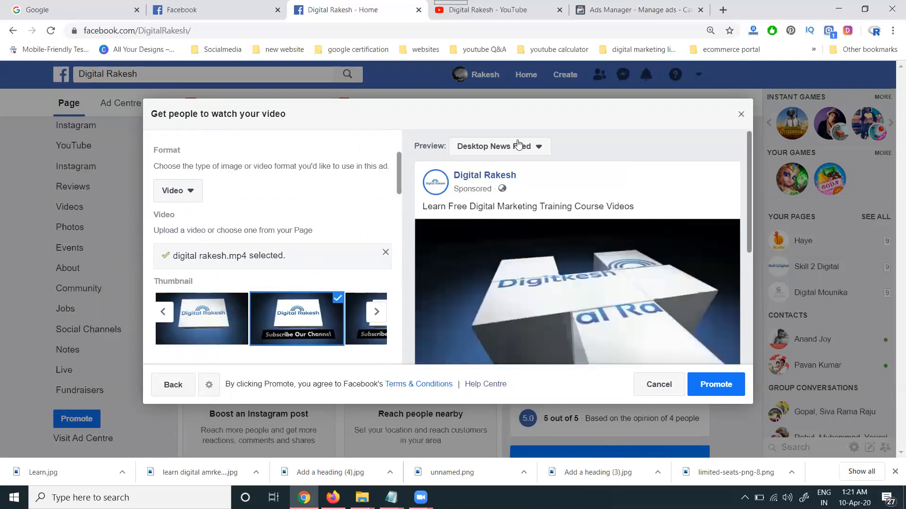
click(518, 144)
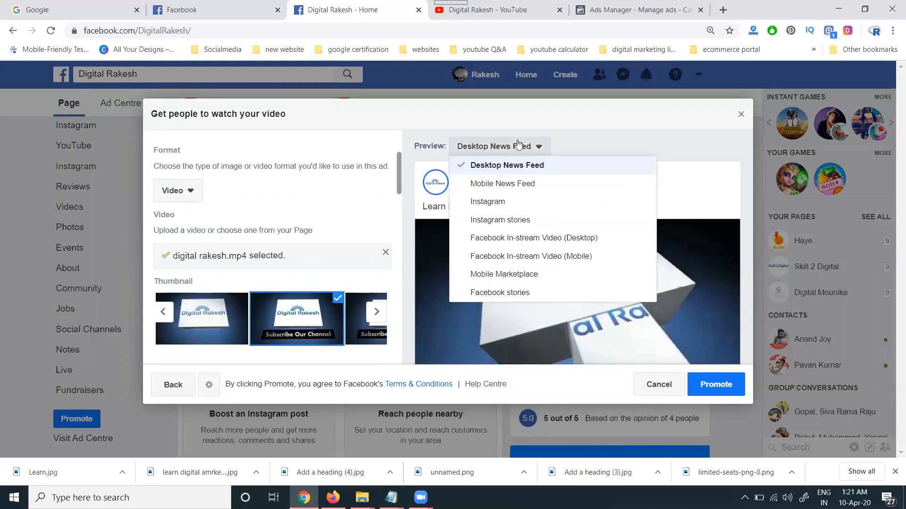
click(499, 185)
click(483, 147)
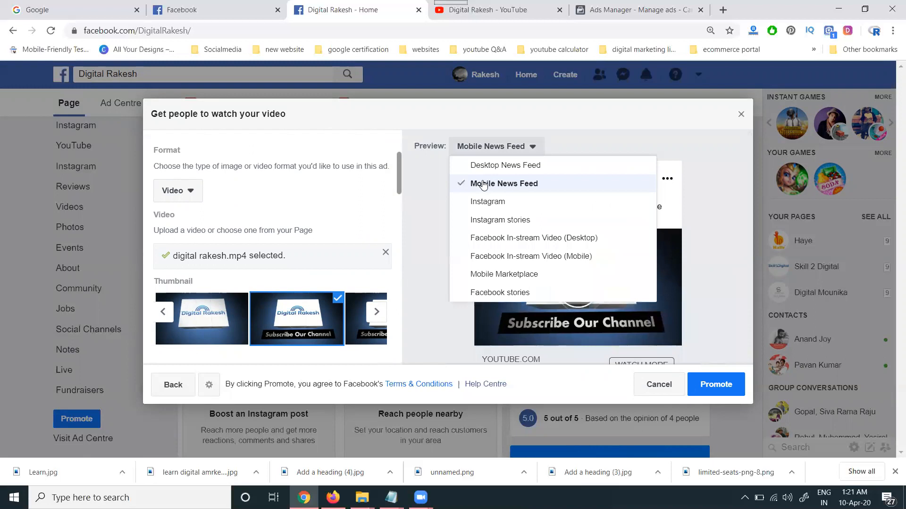
click(486, 201)
click(482, 150)
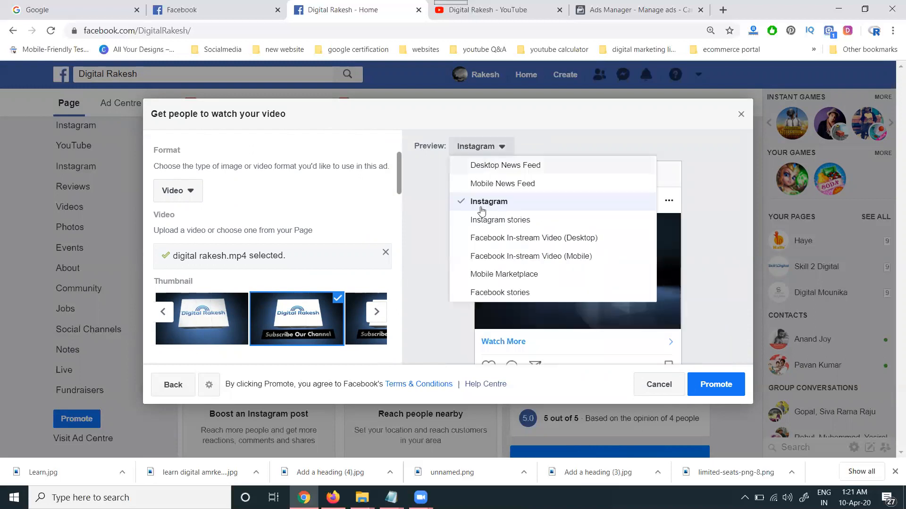
click(480, 219)
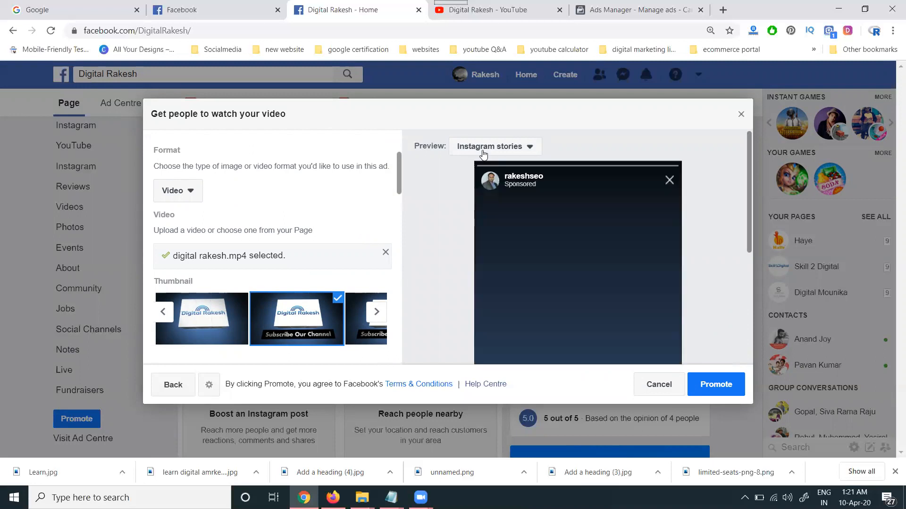
Return the ad preview to the Instagram placement and review the ad text, headline, button note and audience settings.
click(484, 148)
click(486, 200)
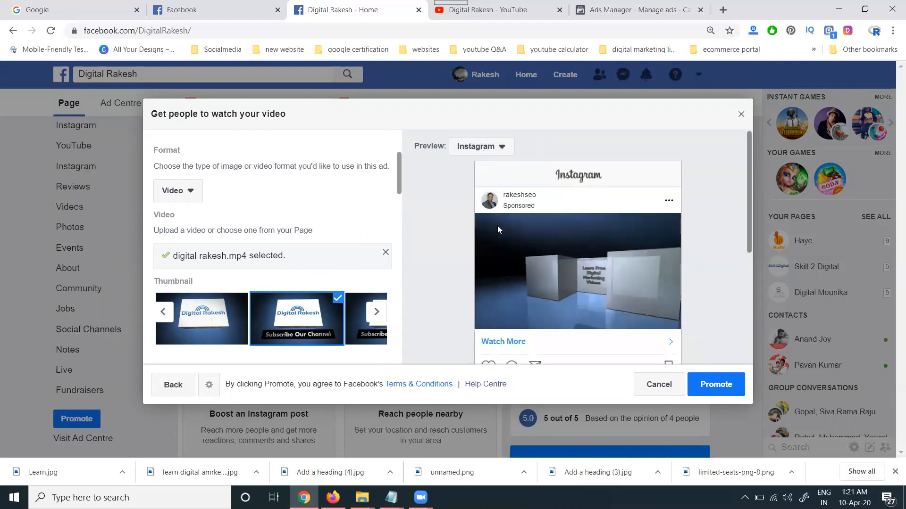
scroll(521, 251, down, 3)
scroll(520, 250, up, 2)
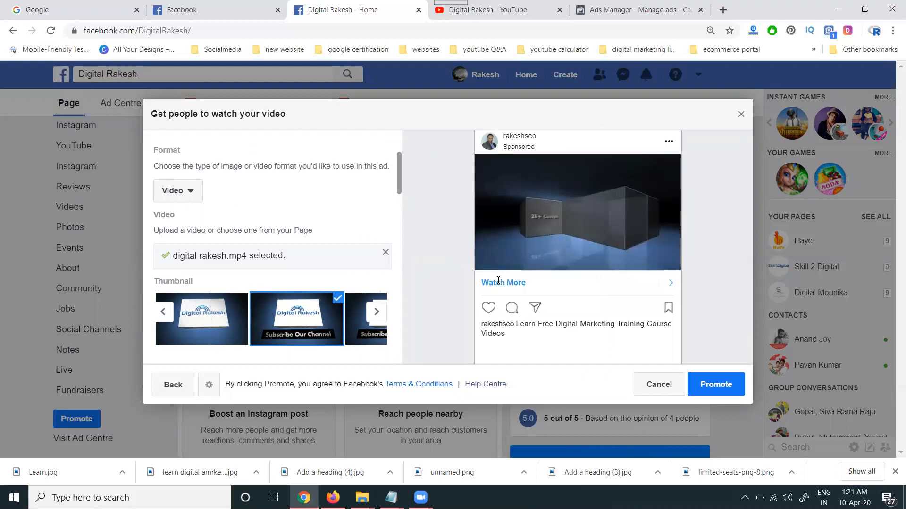
scroll(303, 238, down, 5)
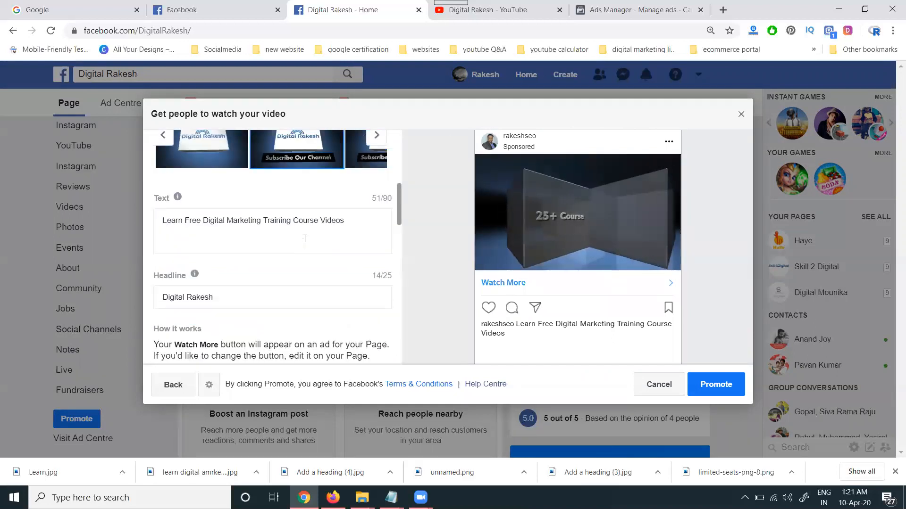
scroll(244, 239, down, 3)
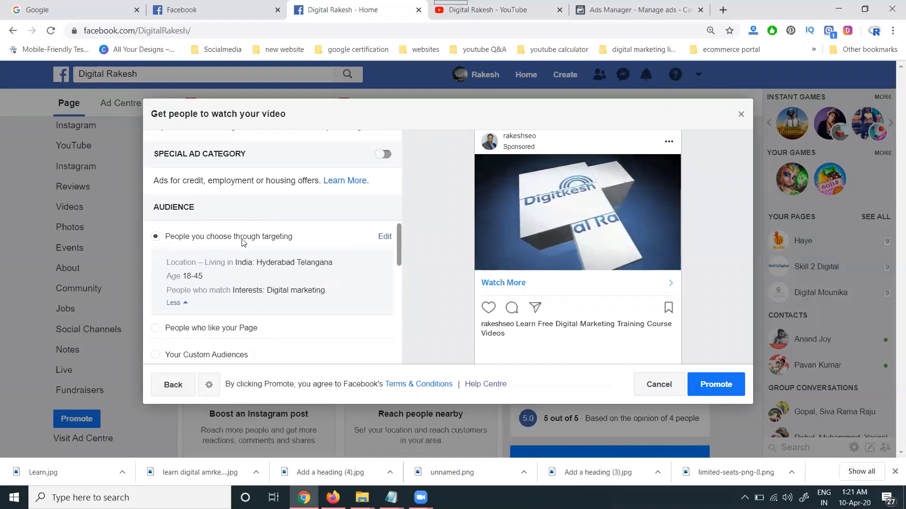
scroll(242, 238, up, 3)
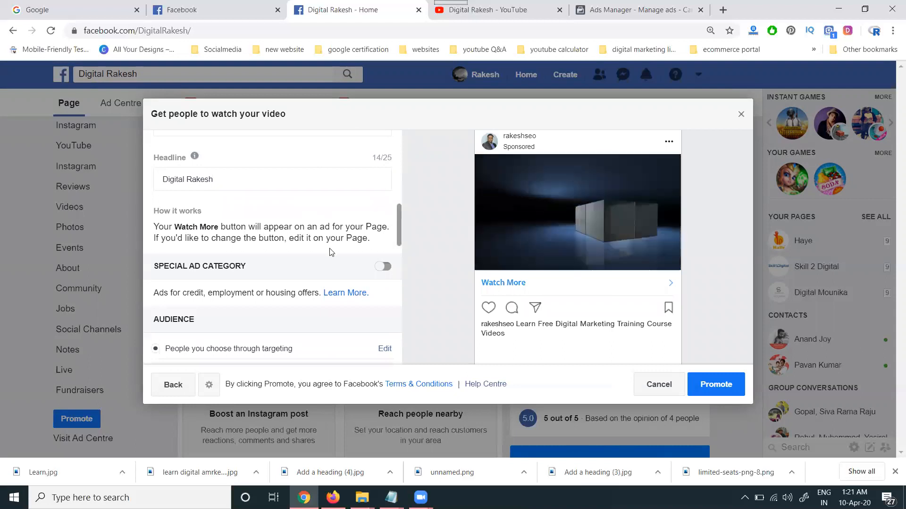
scroll(329, 251, down, 3)
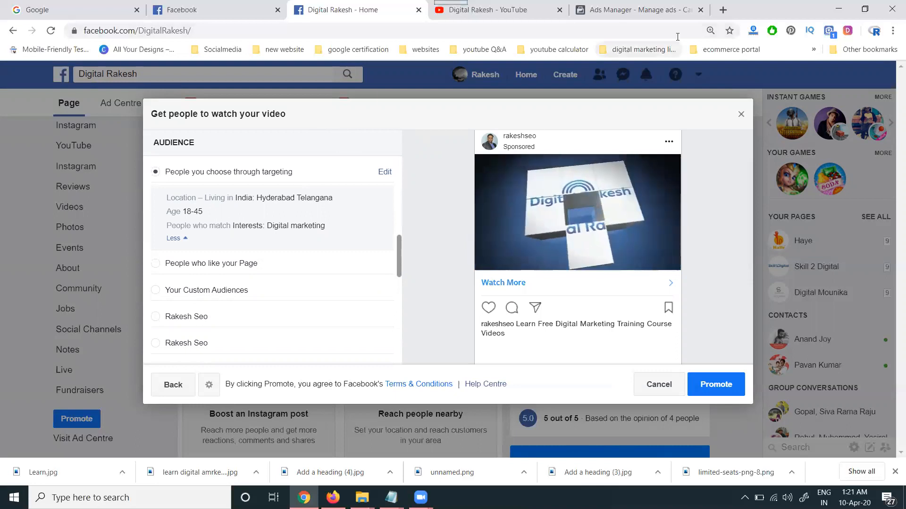
Open the Digital Rakesh Facebook page at facebook.com/digitalrakesh in a new browser tab.
click(723, 10)
text(facebook.com/d)
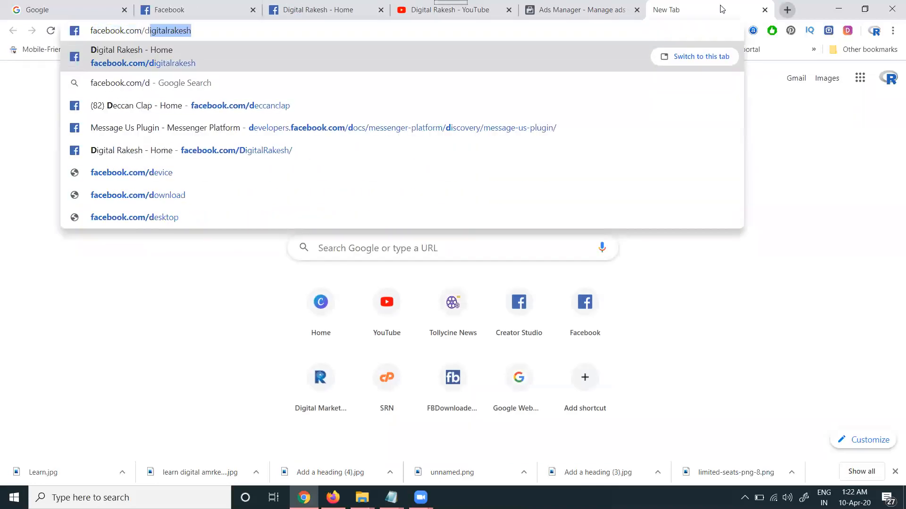
key(Return)
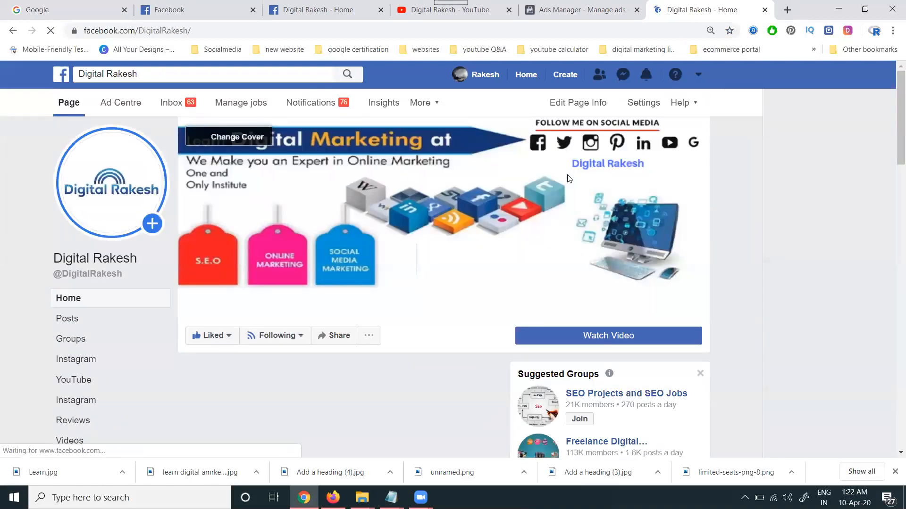
Test the page's Watch Video button and close the YouTube channel tab it opens.
scroll(731, 226, down, 3)
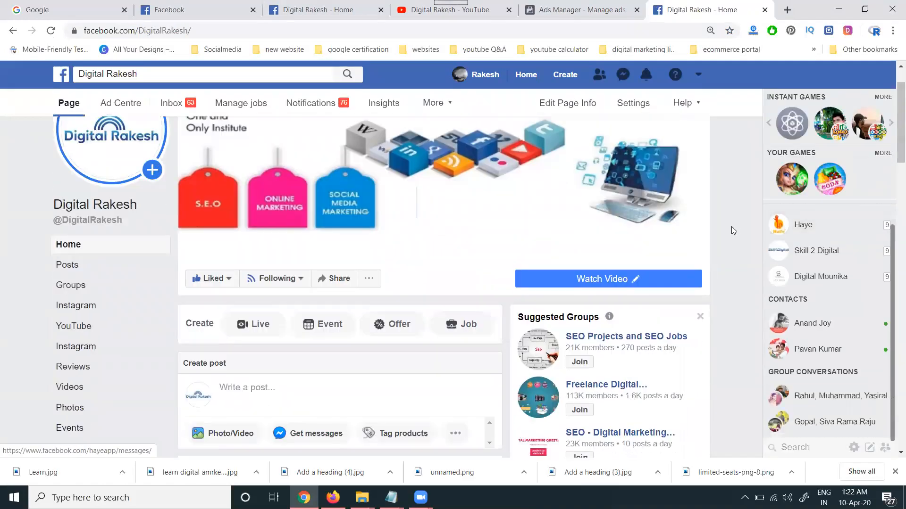
click(578, 224)
click(549, 243)
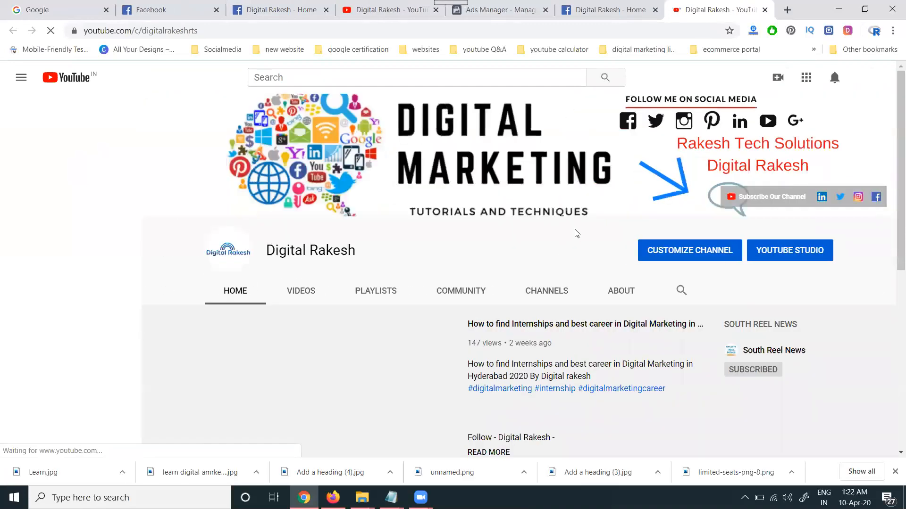
scroll(330, 335, down, 1)
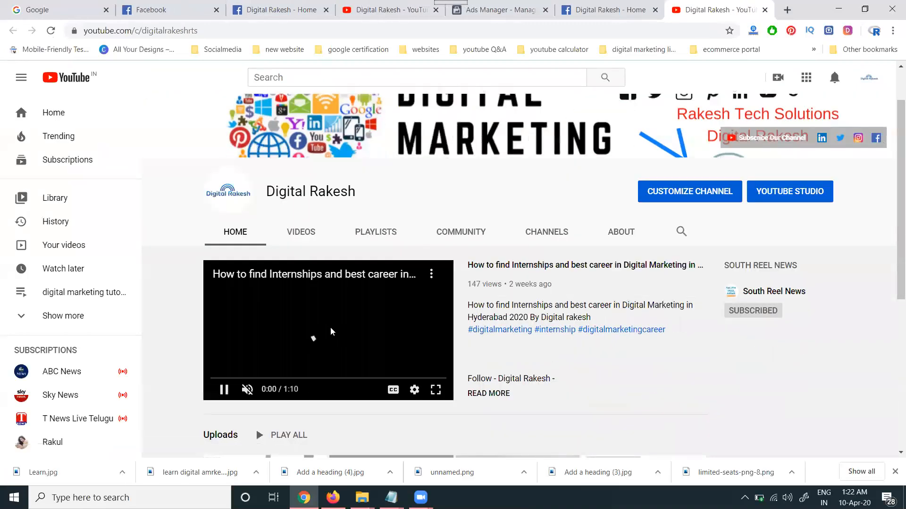
click(765, 10)
Switch to the smo content 2 note in Notepad, copy the YouTube link after "Subscribe Our Channel", and return to the Facebook page.
mouse_move(400, 483)
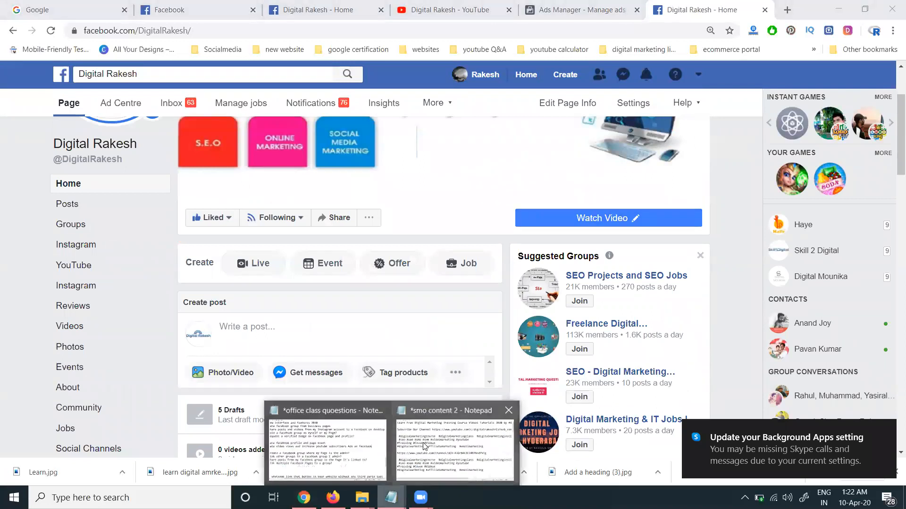
click(453, 438)
drag(288, 95, 278, 115)
click(284, 106)
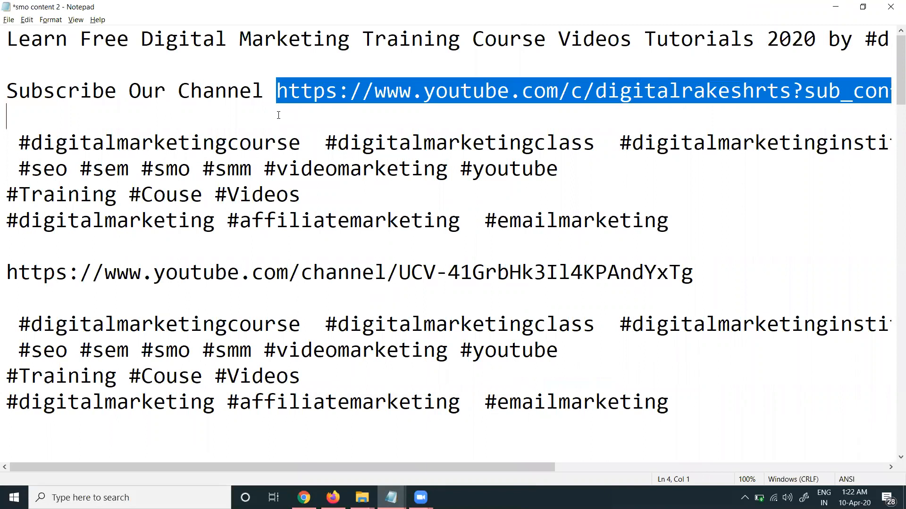
key(alt+Tab)
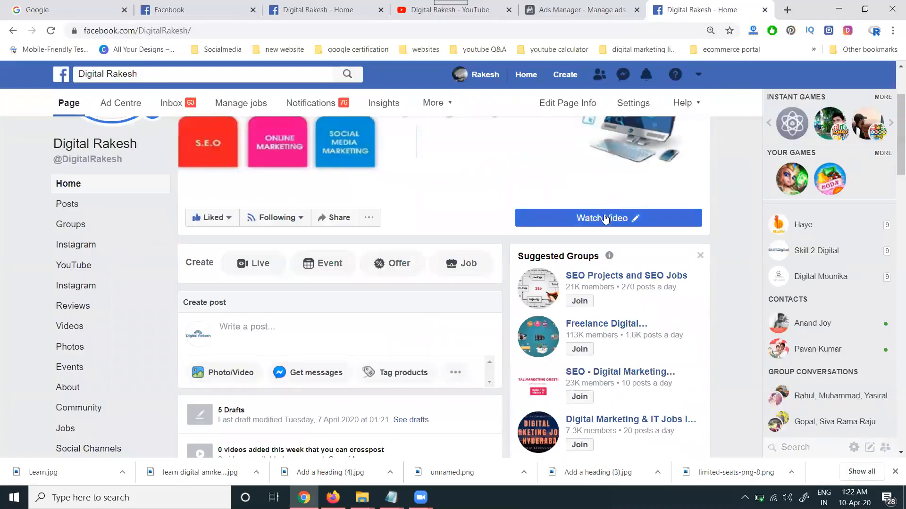
Edit the page's button, choosing Watch Video under Learn more about your business, and continue to its destination.
mouse_move(559, 222)
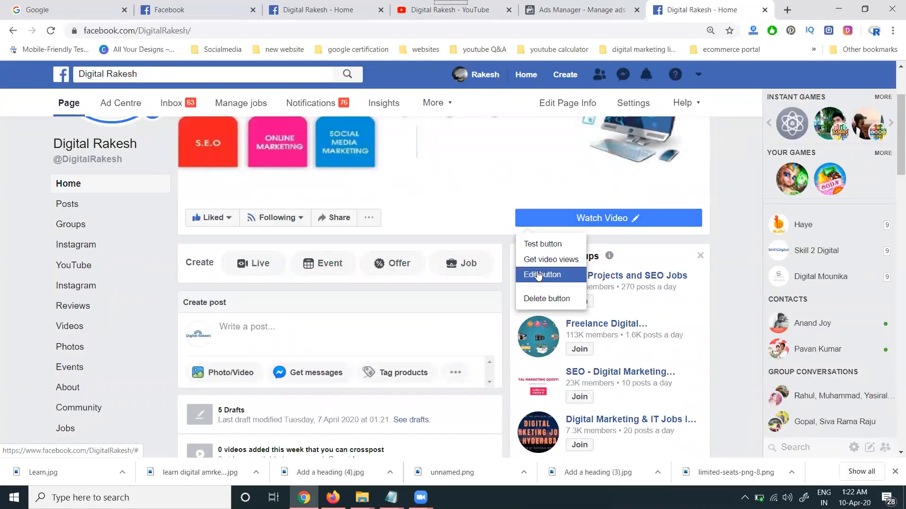
click(536, 276)
scroll(344, 330, down, 2)
click(283, 267)
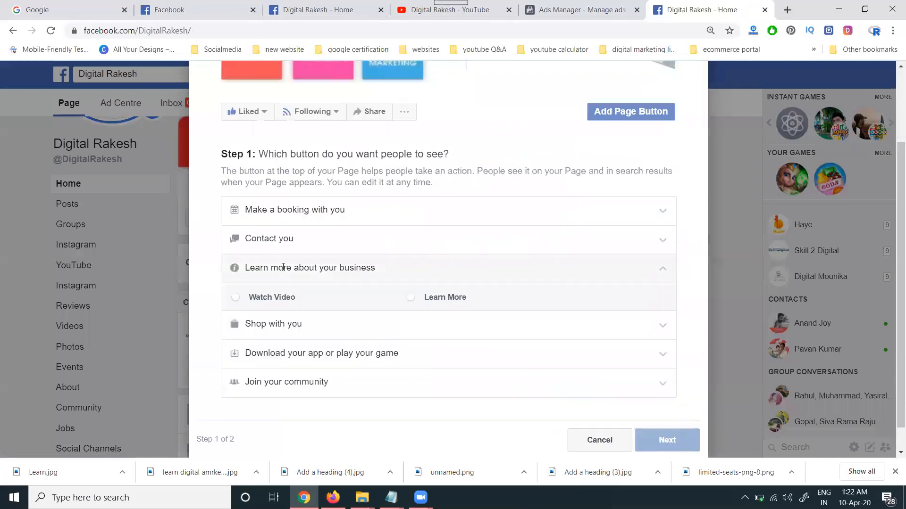
click(275, 298)
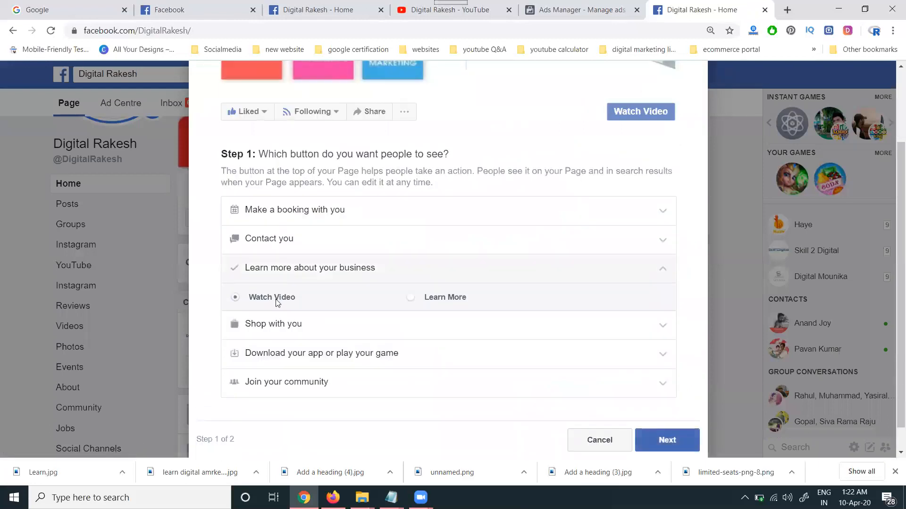
click(641, 439)
click(335, 309)
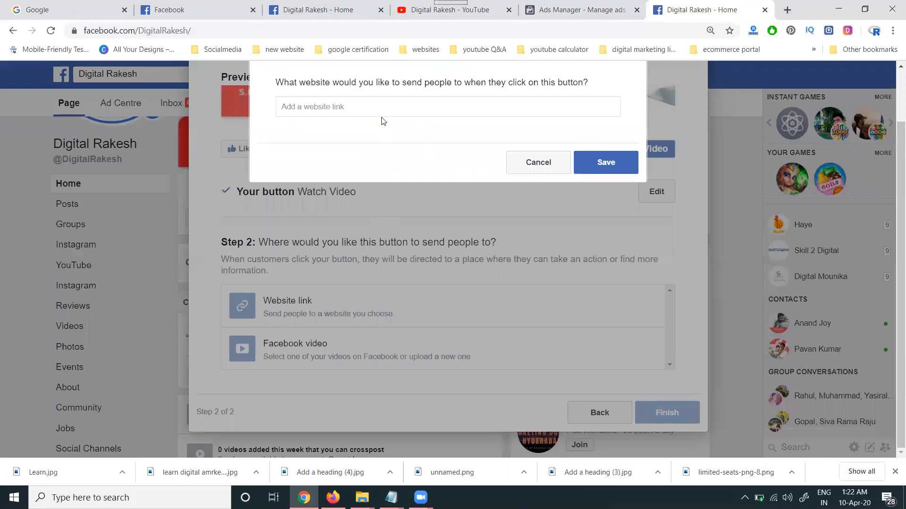
text(https://www.youtube.com/c/digitalrakeshrts?sub_confirmation=1)
click(589, 154)
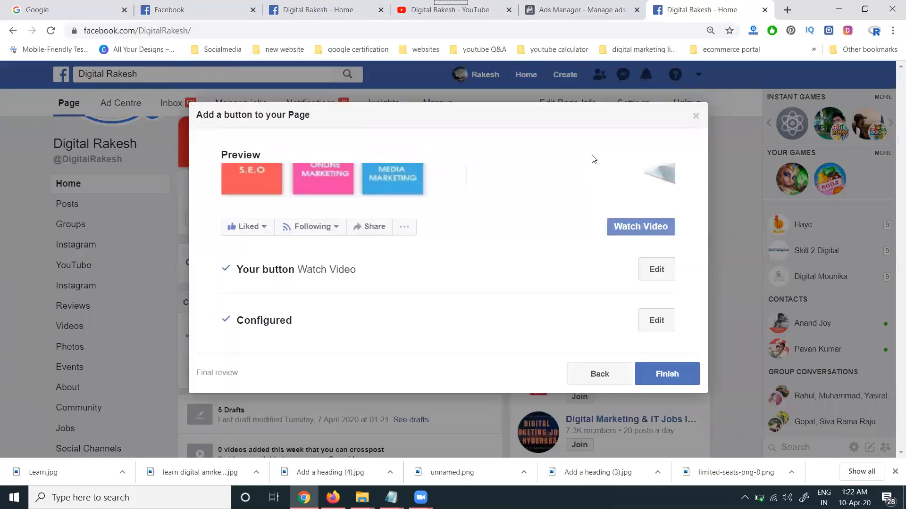
click(670, 380)
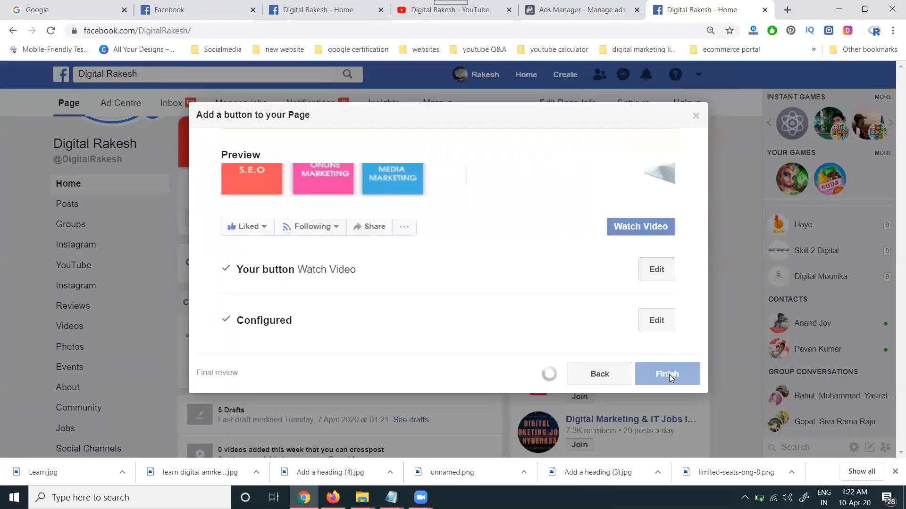
Check the full subscription link in the smo content 2 note, and test the edited Watch Video button on the Facebook page.
mouse_move(391, 498)
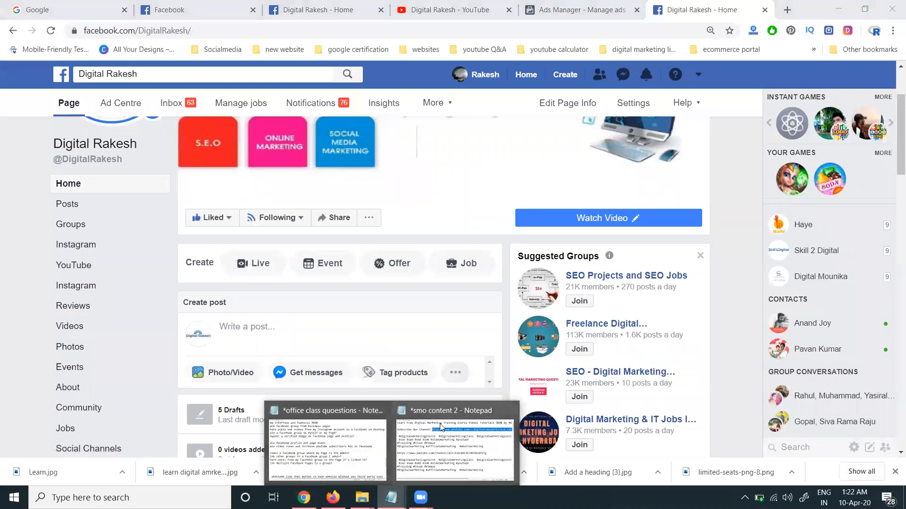
click(465, 429)
drag(447, 469, 612, 463)
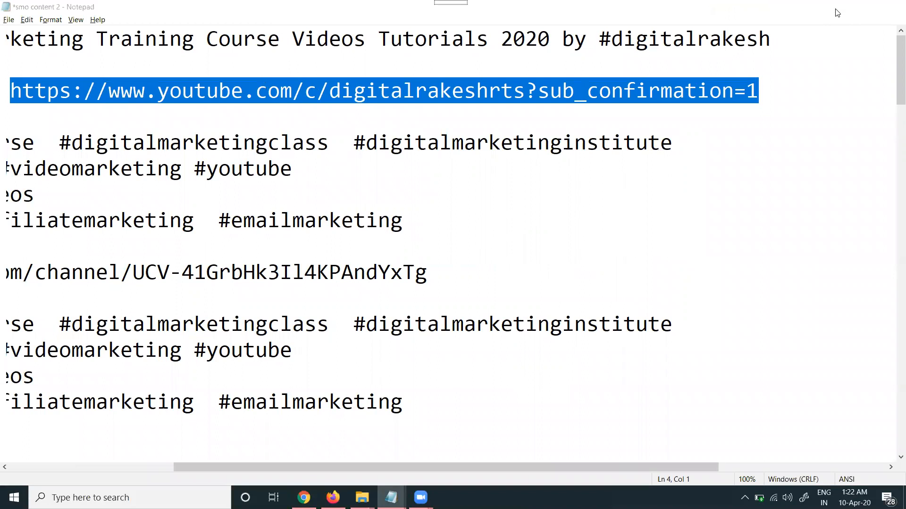
click(835, 7)
mouse_move(543, 221)
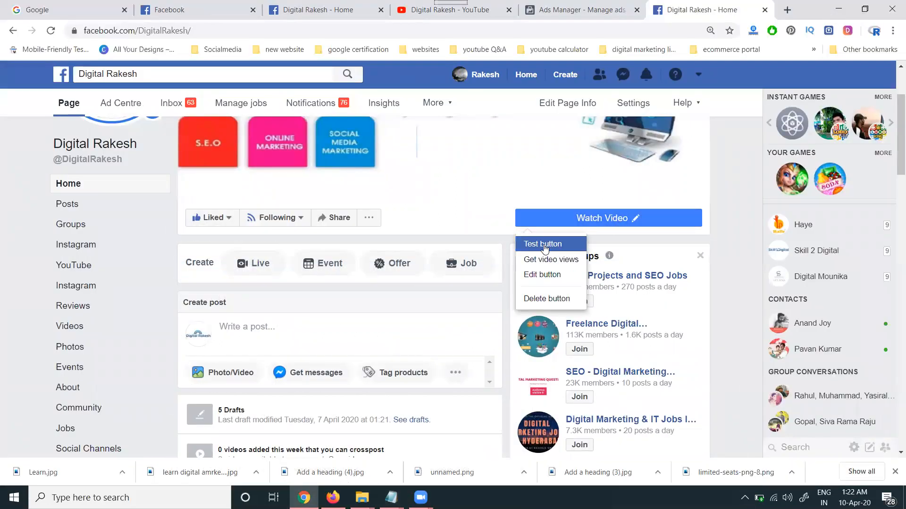
click(543, 244)
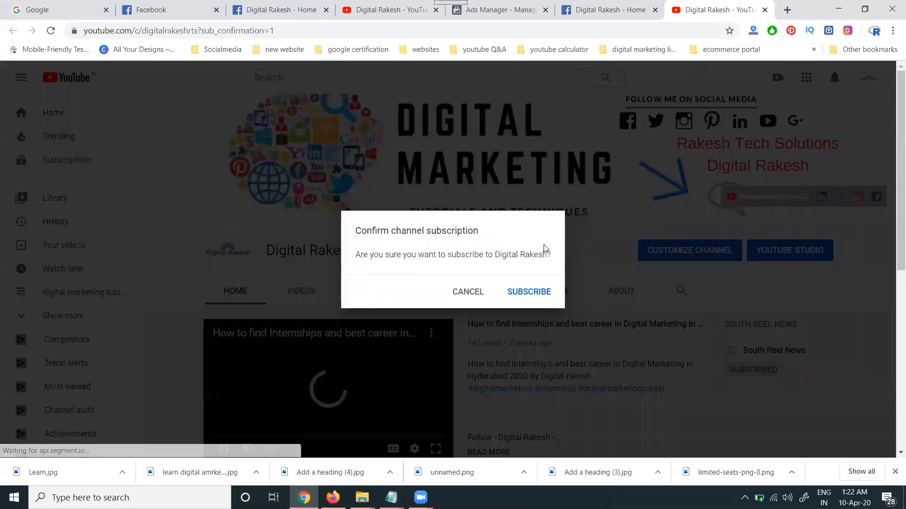
Highlight the sub_confirmation=1 ending of the channel link in the smo content 2 note, and return to the browser.
mouse_move(400, 495)
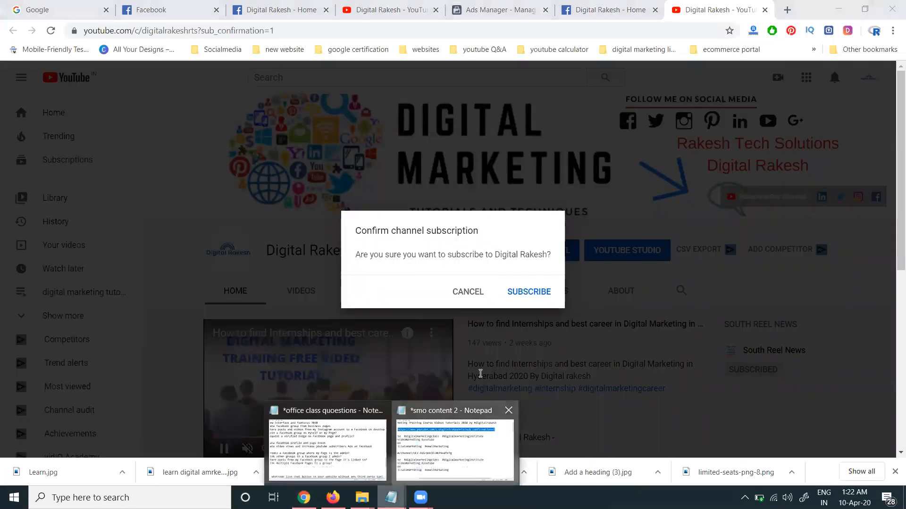
click(433, 458)
click(538, 91)
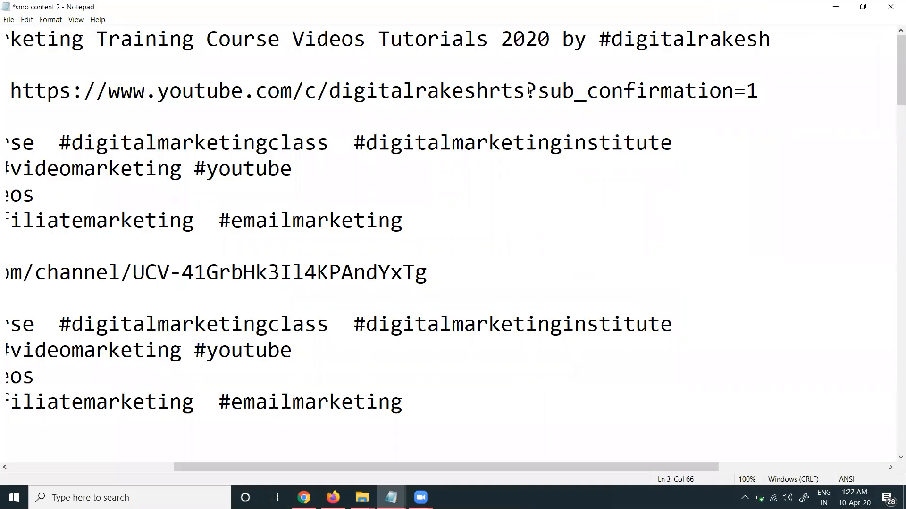
drag(558, 91, 762, 91)
click(836, 8)
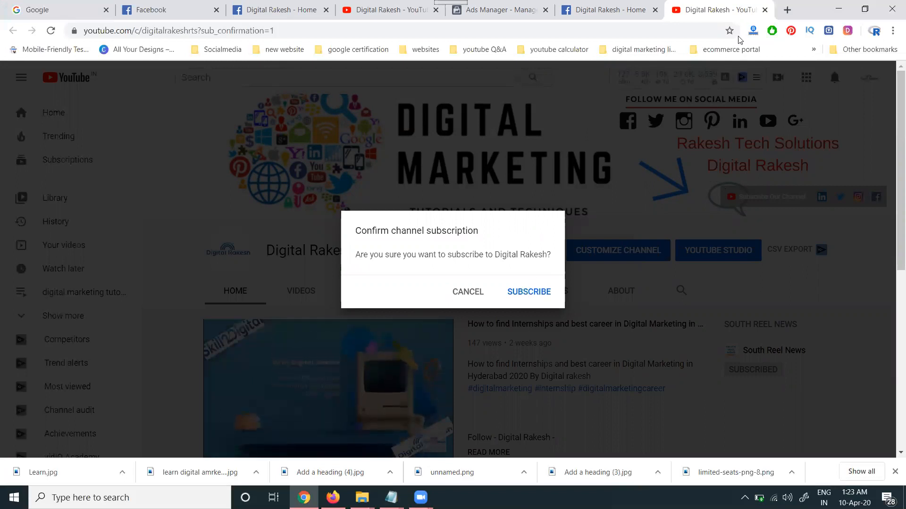
Close the YouTube subscription page and return to the video promotion on the Facebook page.
click(765, 10)
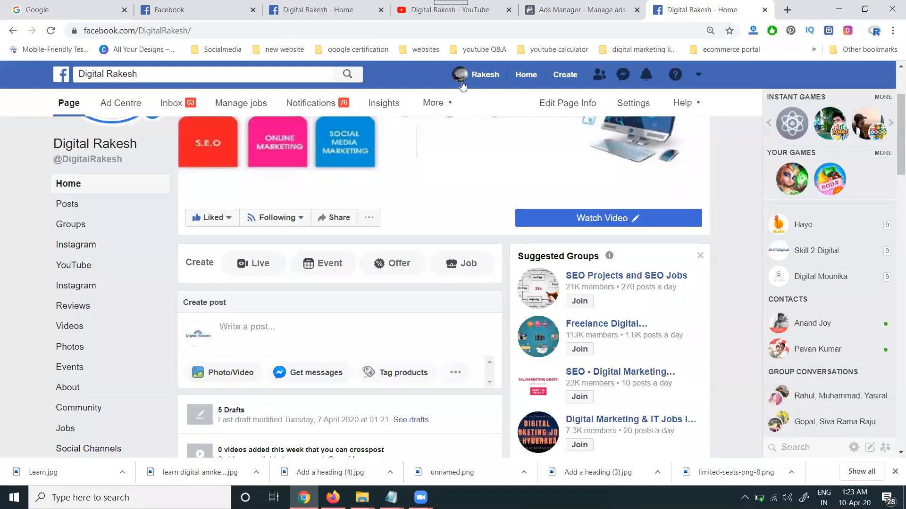
click(296, 18)
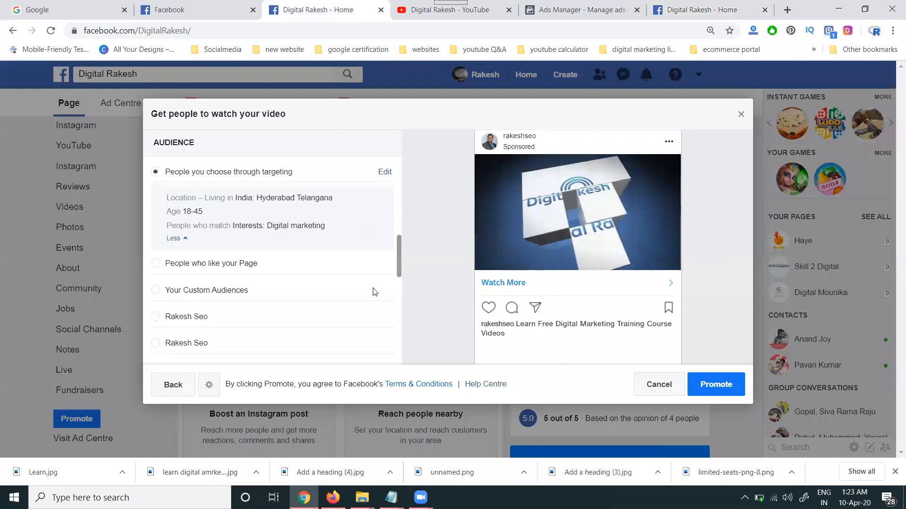
scroll(519, 172, up, 2)
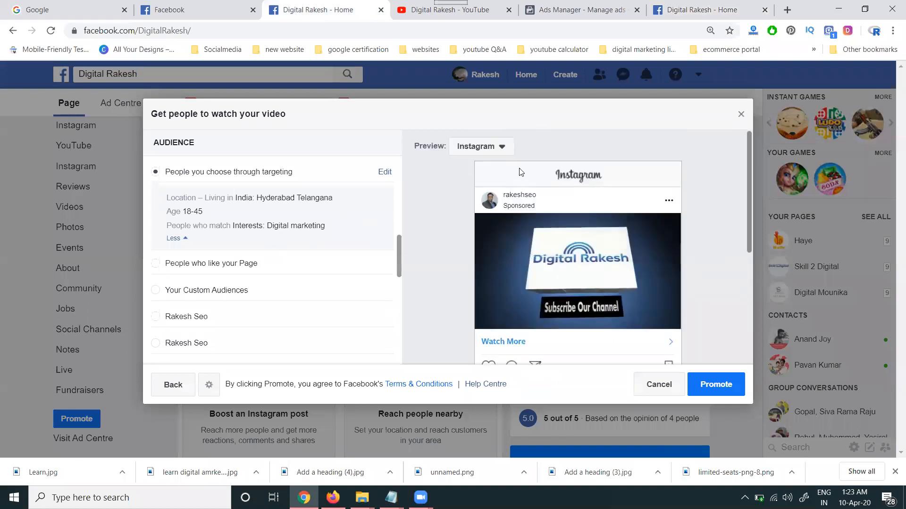
Preview the ad as Instagram stories, Facebook In-stream Video (Desktop and Mobile), Mobile Marketplace and Facebook stories, and return to Desktop News Feed.
click(500, 154)
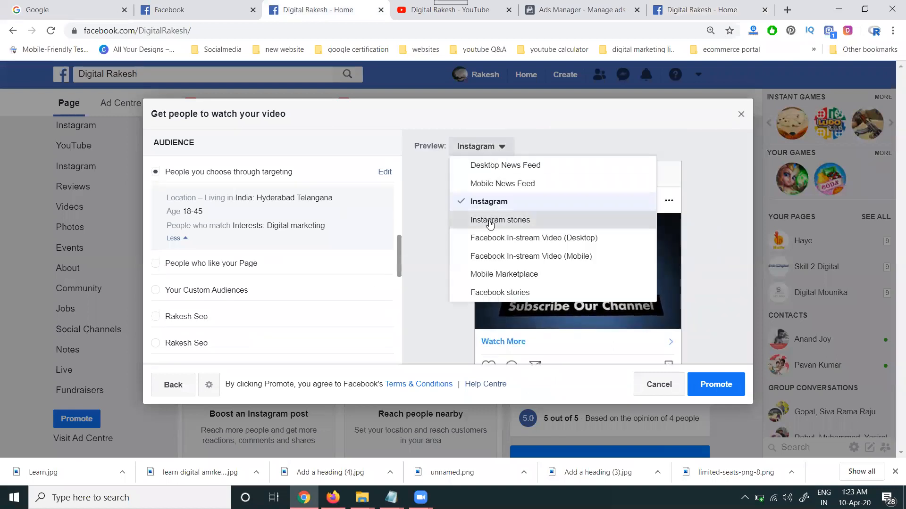
click(490, 219)
click(490, 151)
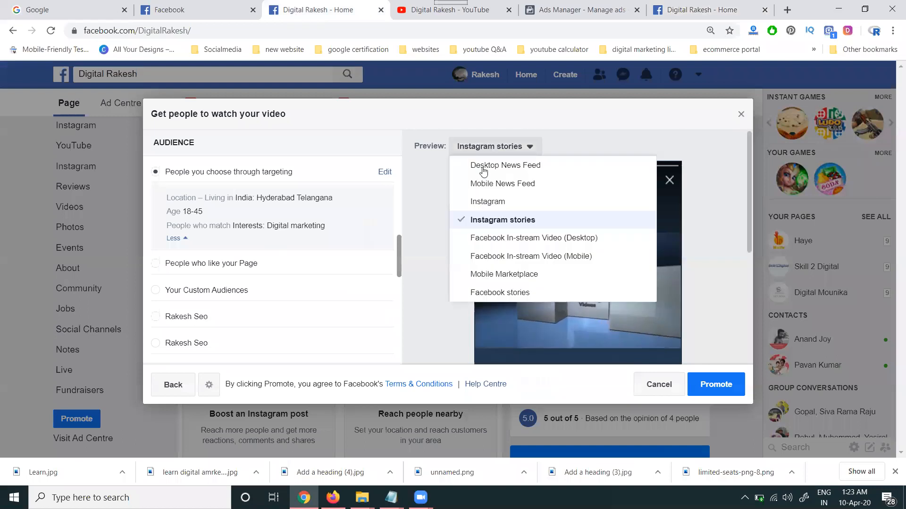
click(469, 235)
click(498, 145)
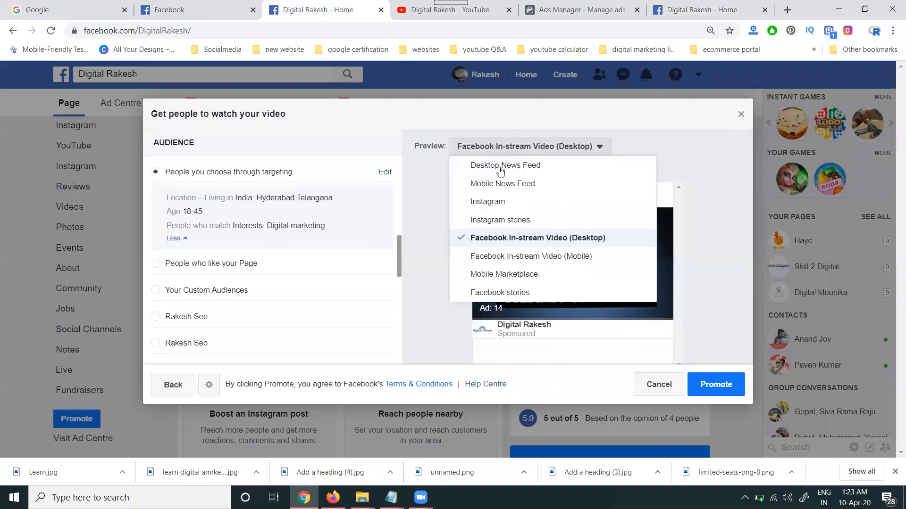
click(502, 256)
click(518, 148)
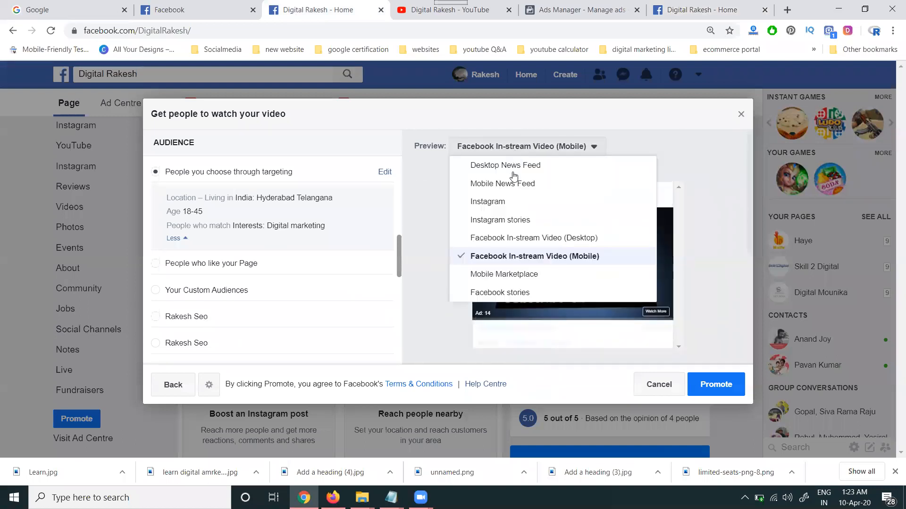
click(499, 269)
click(498, 153)
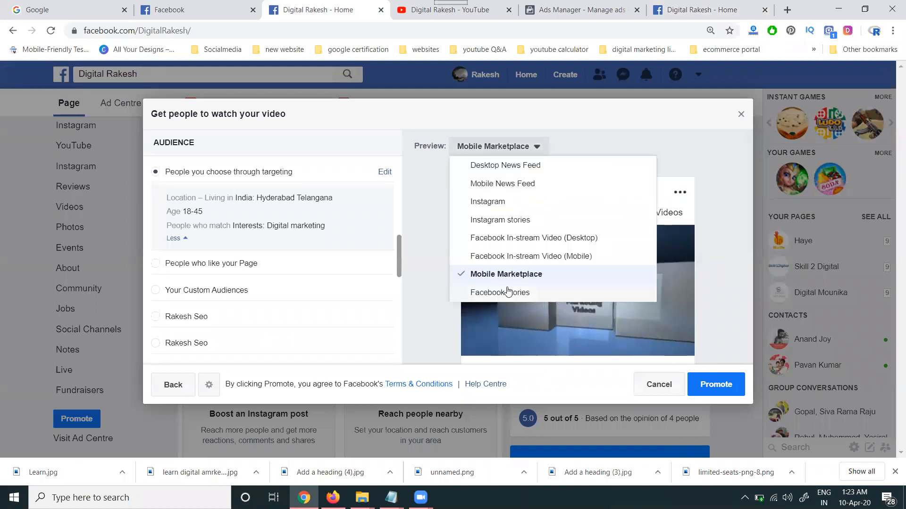
click(508, 292)
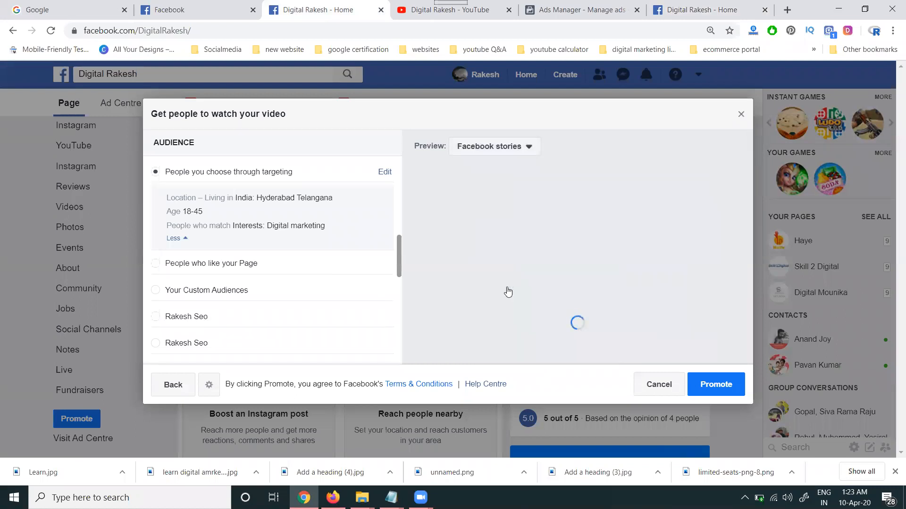
click(478, 150)
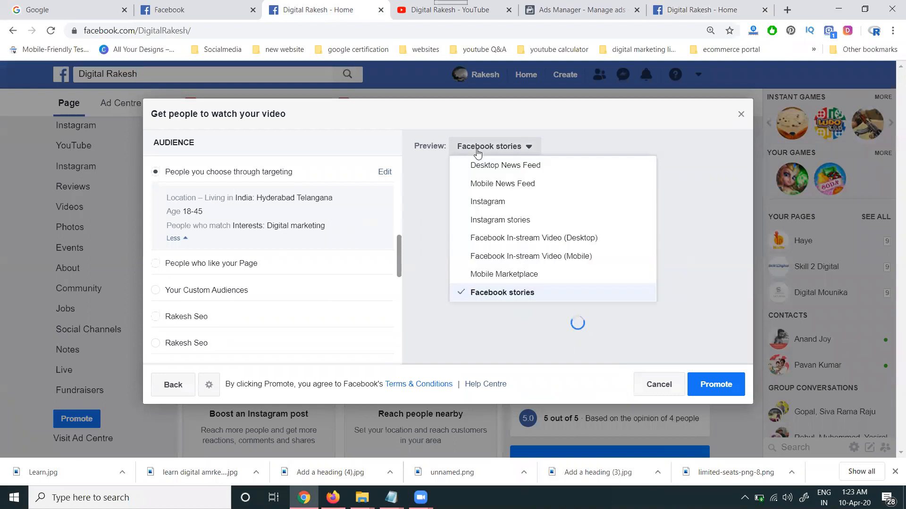
click(558, 171)
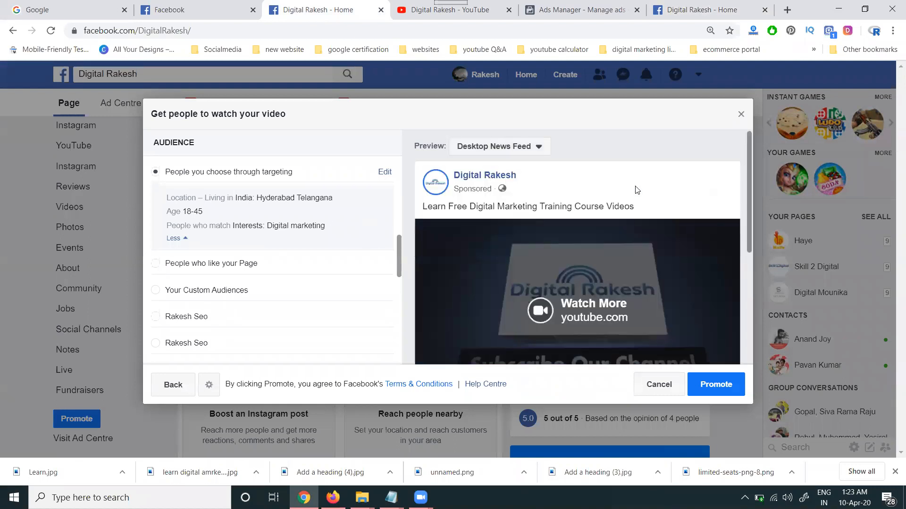
Set the promotion's daily budget to ₹80.
scroll(272, 238, down, 7)
scroll(272, 238, down, 3)
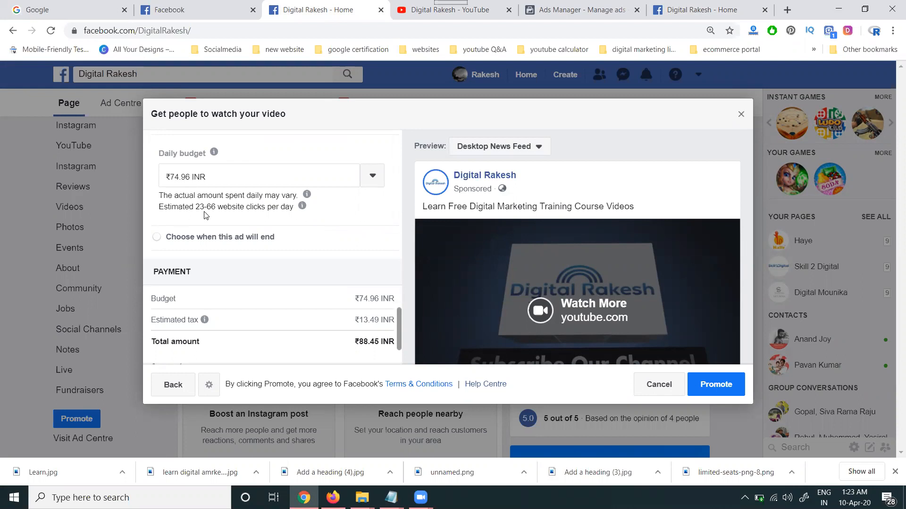
click(191, 175)
double_click(191, 174)
text(80)
click(349, 196)
Review the ad preview, payment summary and duration settings, and submit the video promotion.
scroll(563, 295, down, 1)
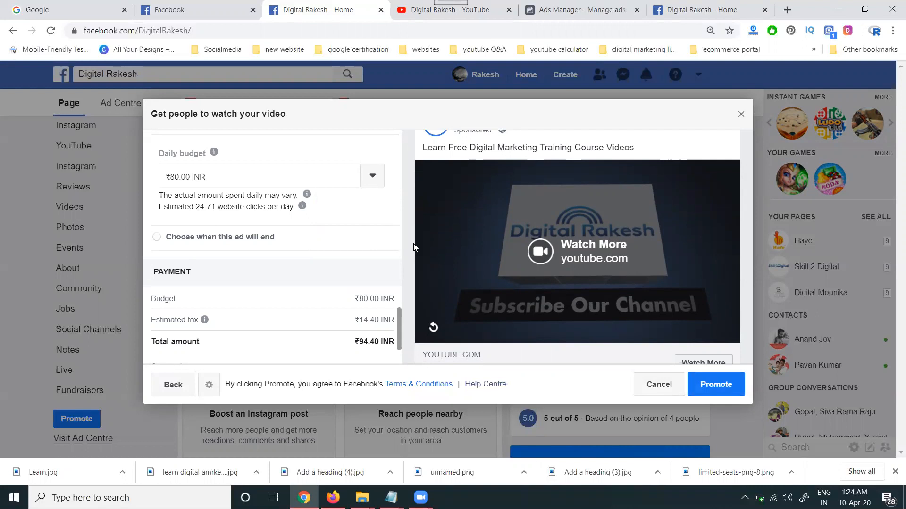
scroll(390, 271, down, 2)
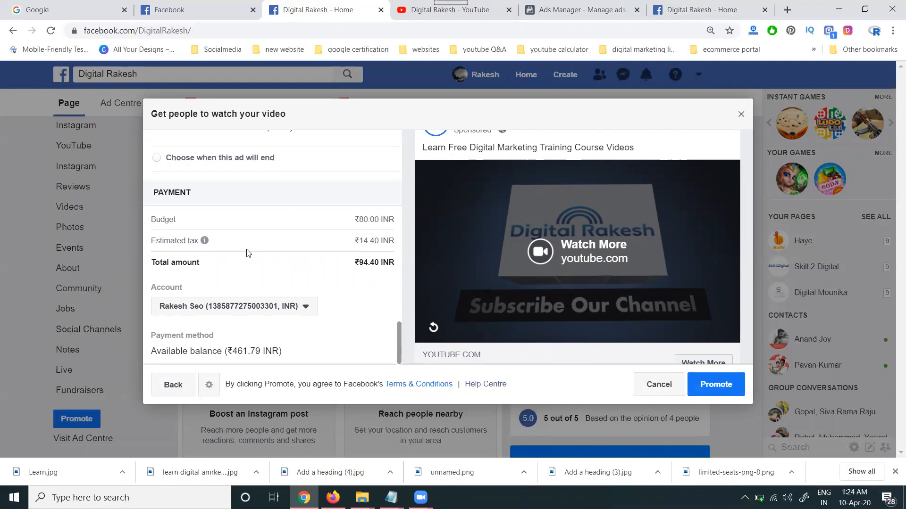
scroll(246, 253, up, 4)
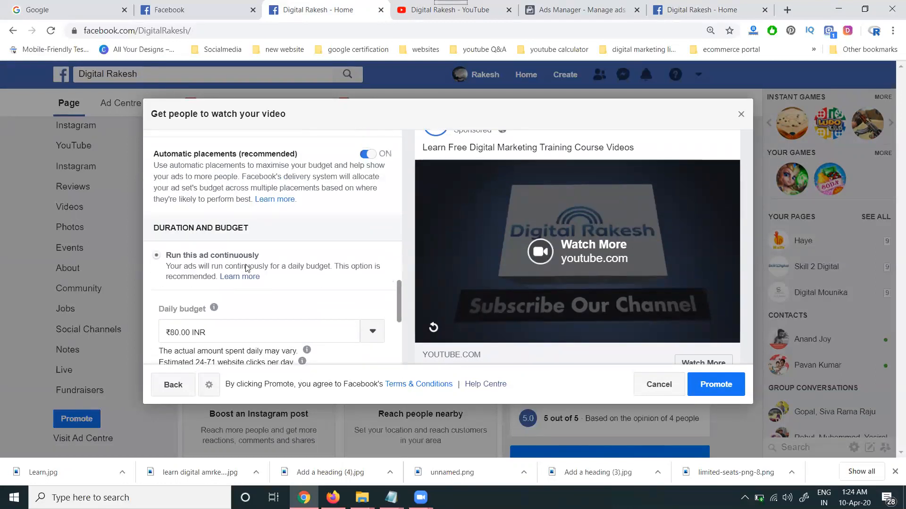
scroll(245, 268, down, 2)
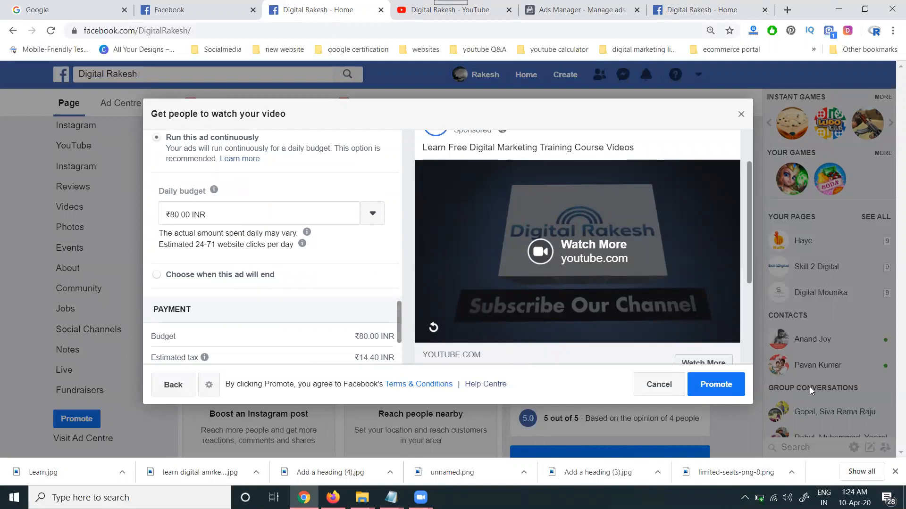
click(724, 385)
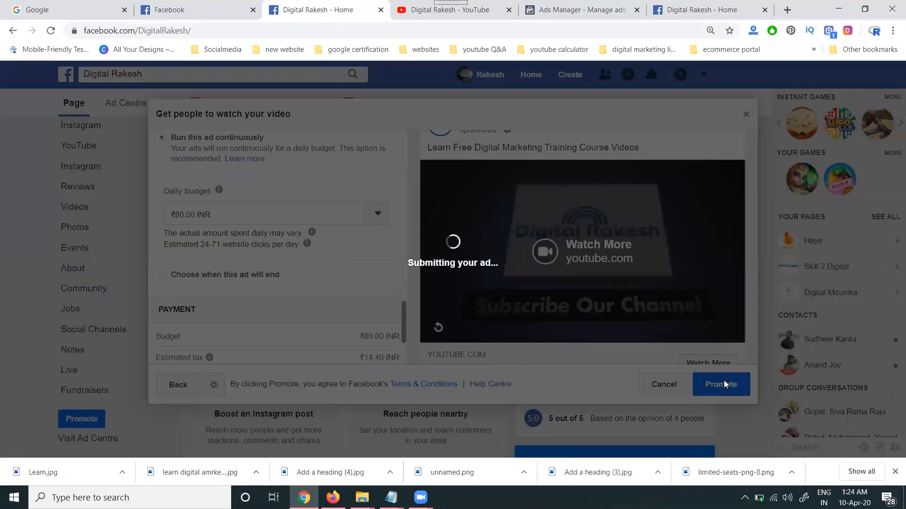
Continue through the GST information form with its optional details left blank, and acknowledge the confirmation.
scroll(410, 262, down, 2)
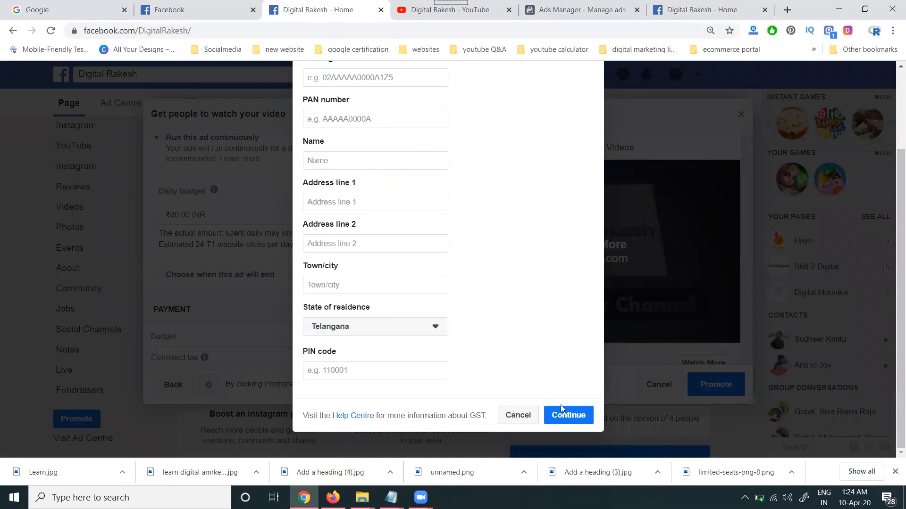
click(566, 416)
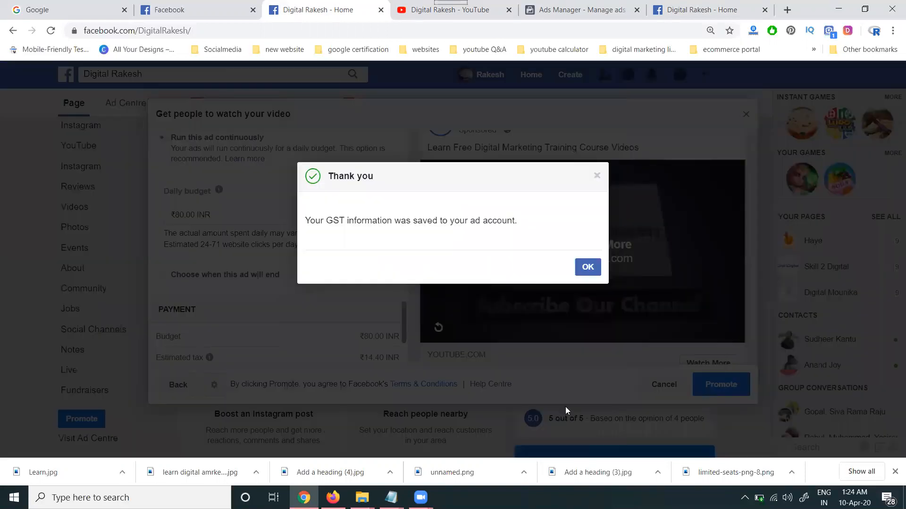
click(586, 268)
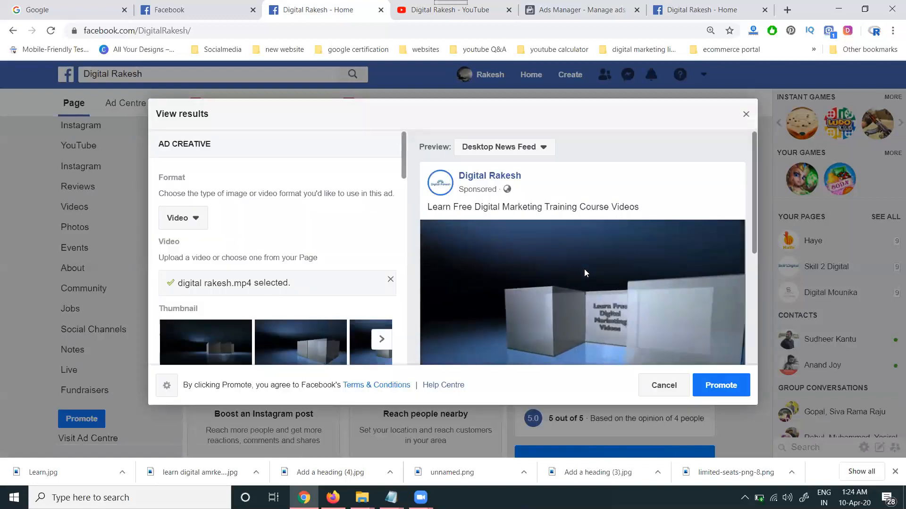
Close the promotion's results view and check the new Watch Video ad's status under Recent ads in the page's Ad Centre.
click(541, 148)
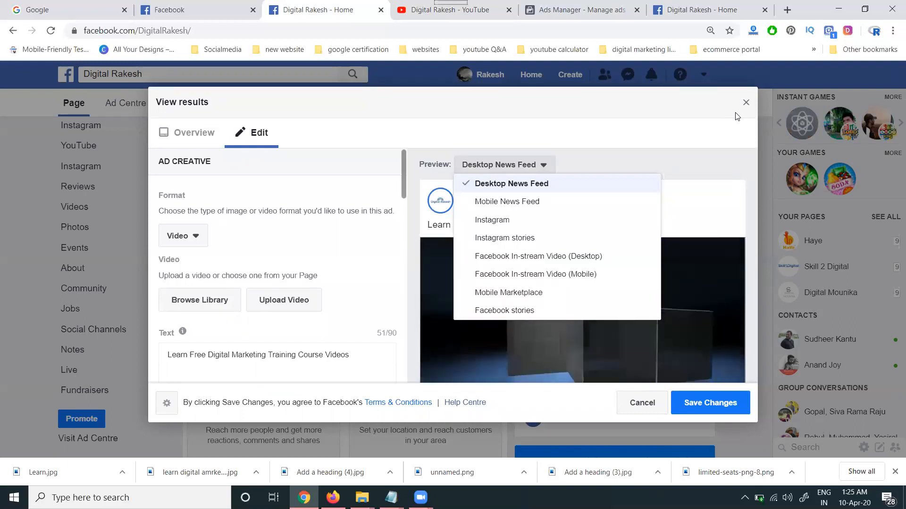
click(746, 103)
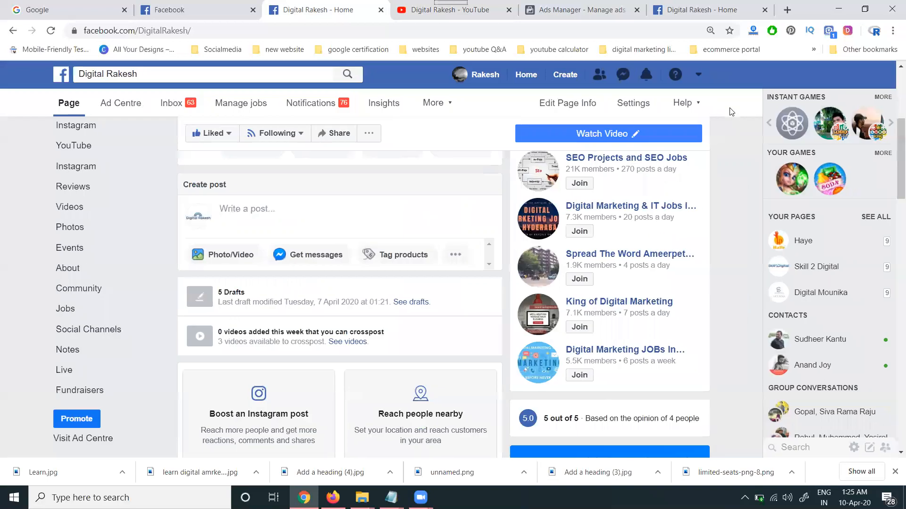
click(134, 110)
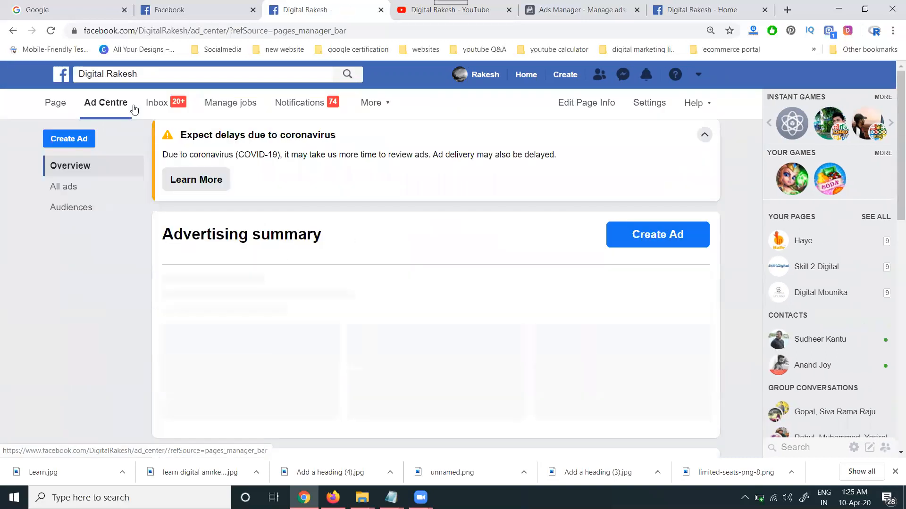
scroll(343, 184, down, 6)
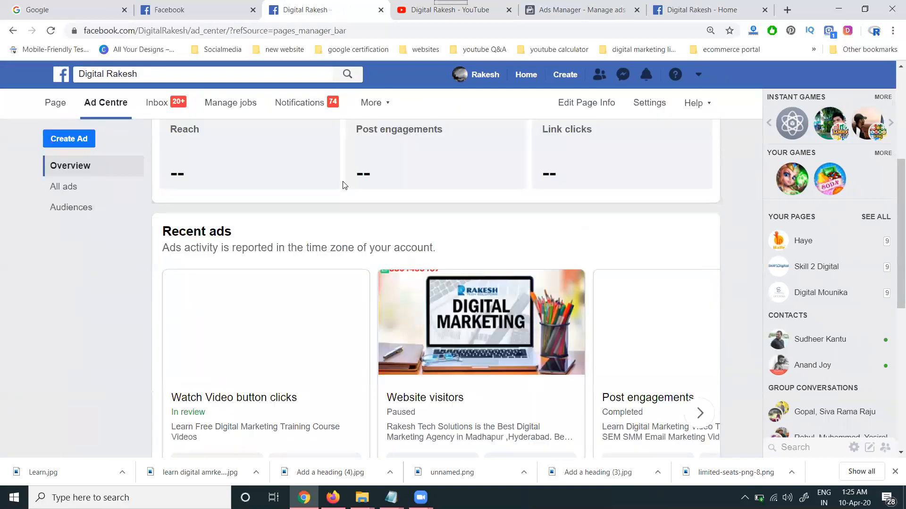
scroll(299, 240, down, 1)
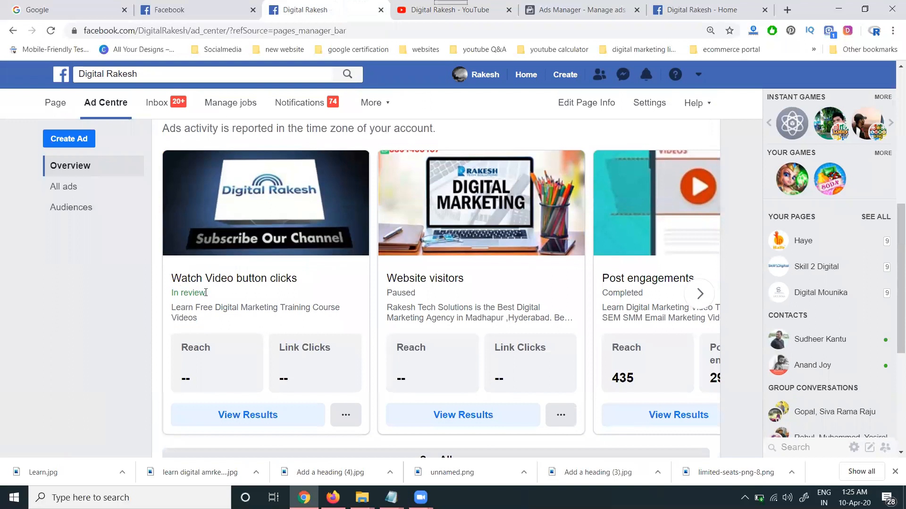
Switch to Ads Manager, dismiss the new campaign dialog and reload the campaigns list.
click(588, 10)
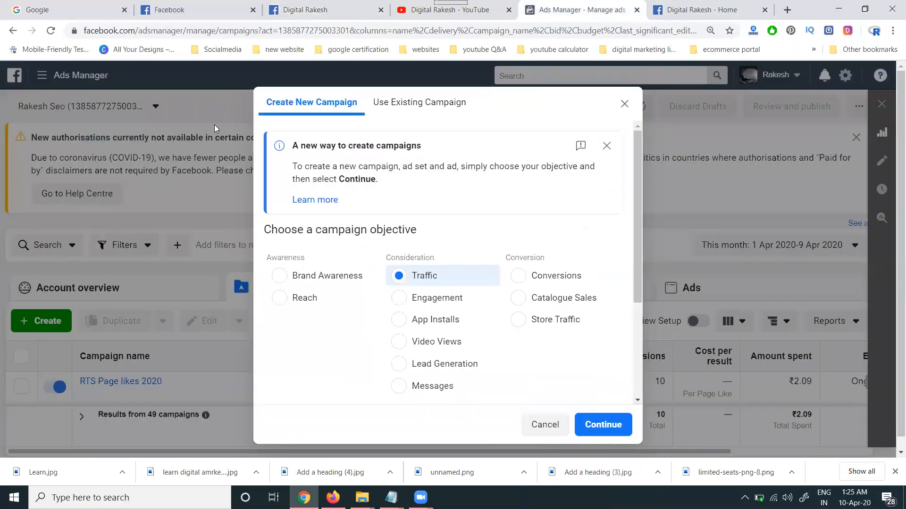
click(624, 105)
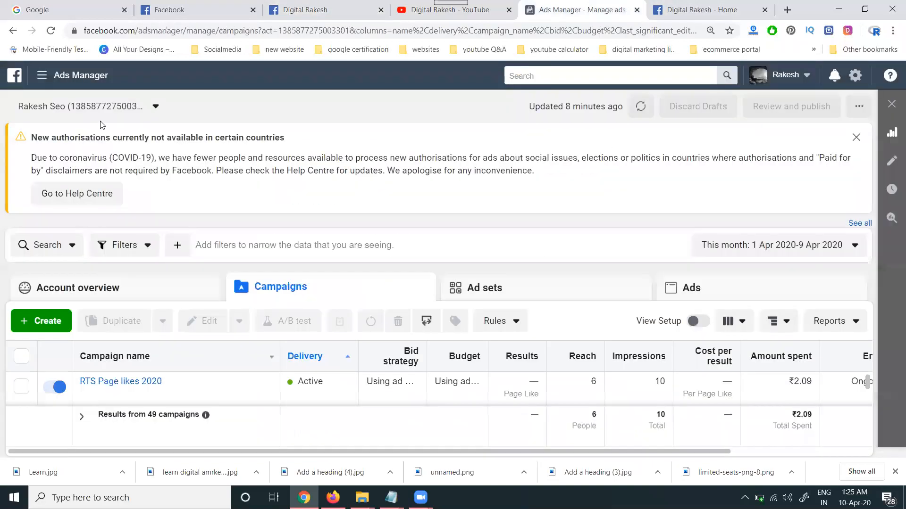
click(42, 76)
click(249, 109)
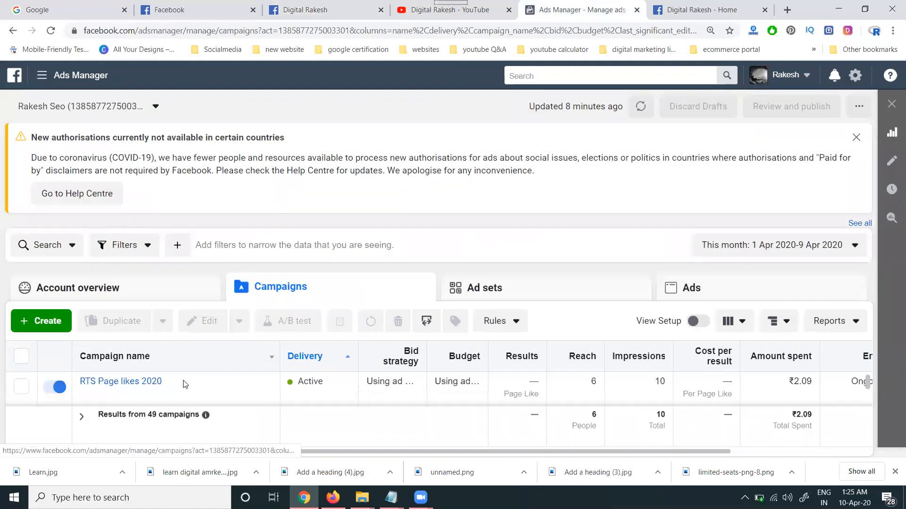
click(53, 32)
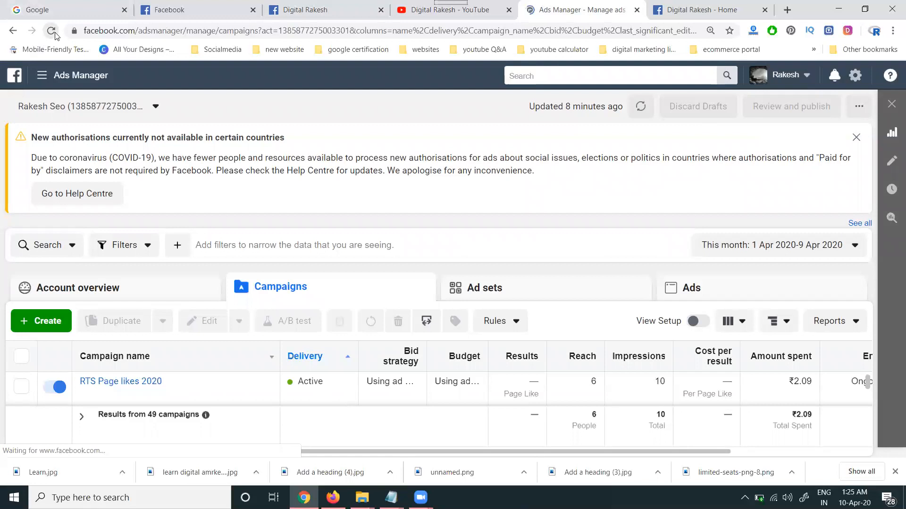